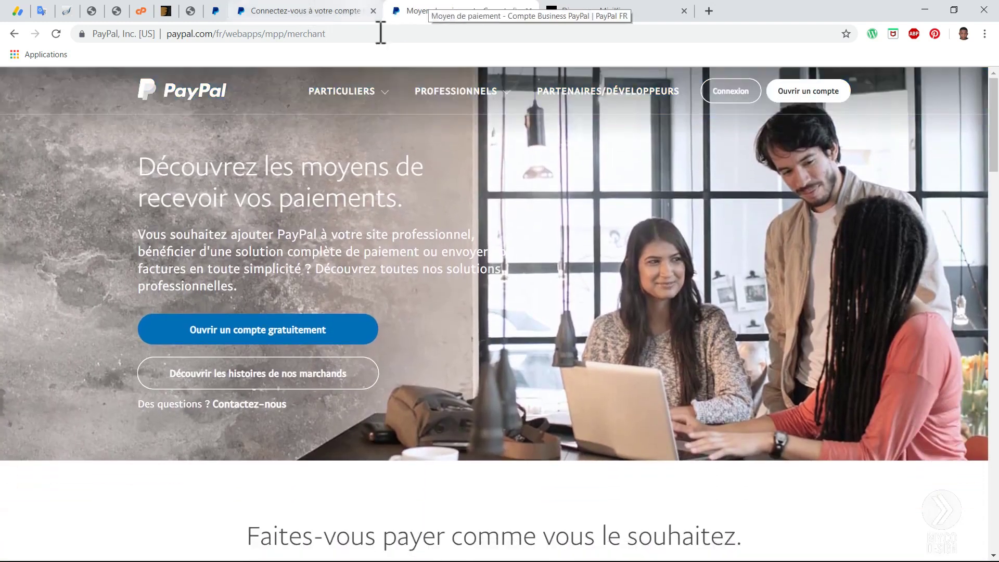
- Switch to MiziKing, open the song "CHIWAWA Feat. Eddy Fashion – Fann Nan Kann Nan" and look over its page
click(452, 92)
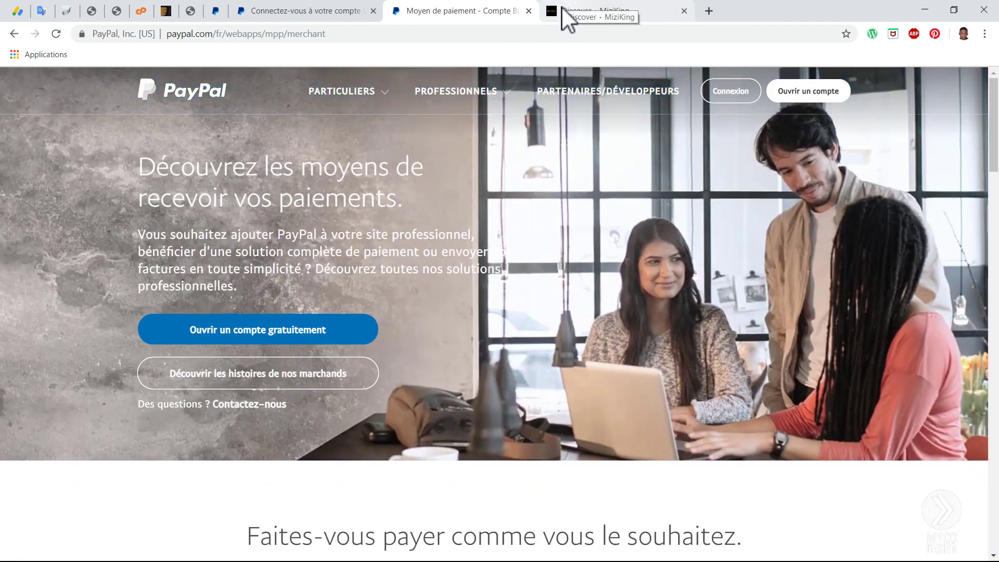
click(562, 8)
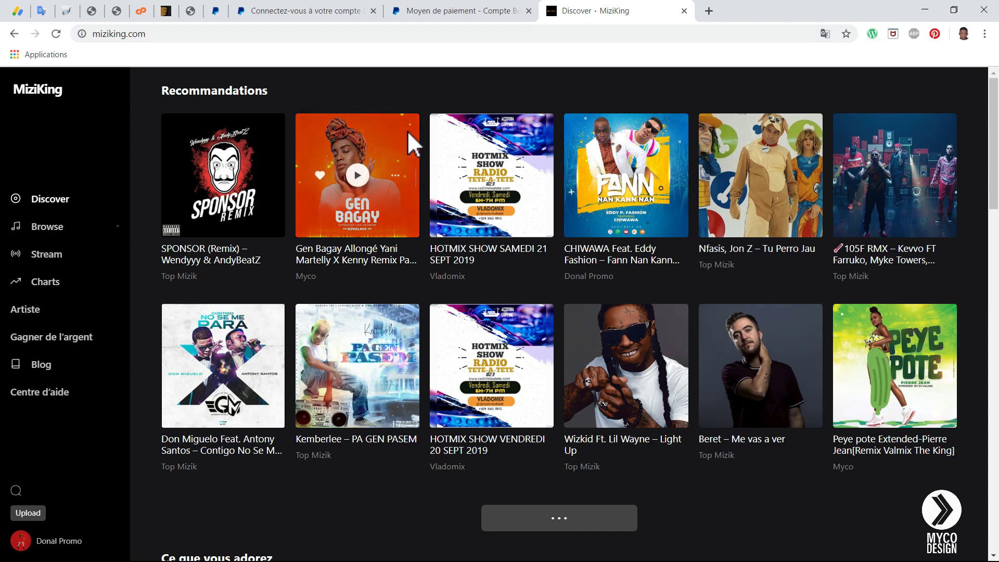
click(624, 270)
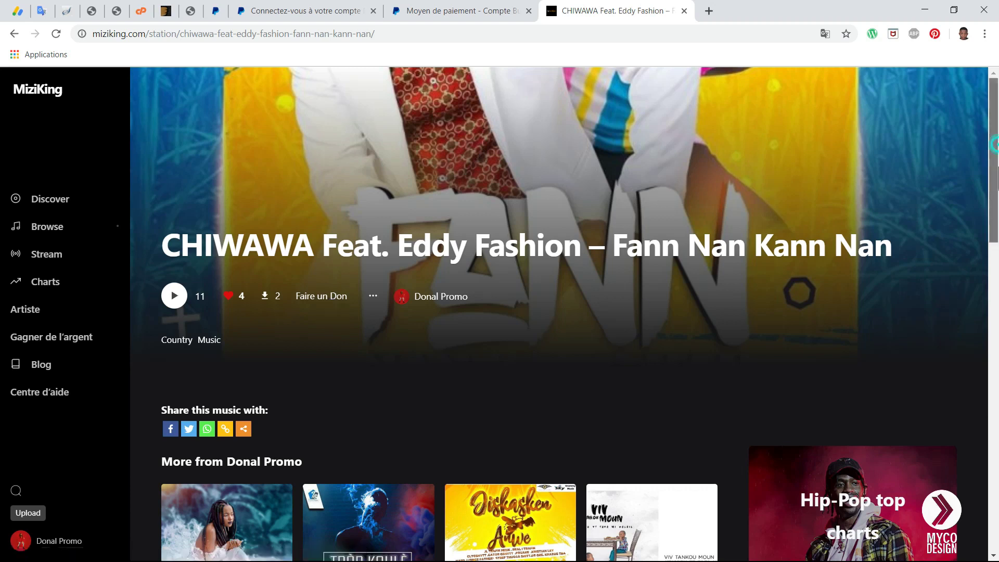
scroll(573, 312, down, 5)
scroll(572, 312, down, 3)
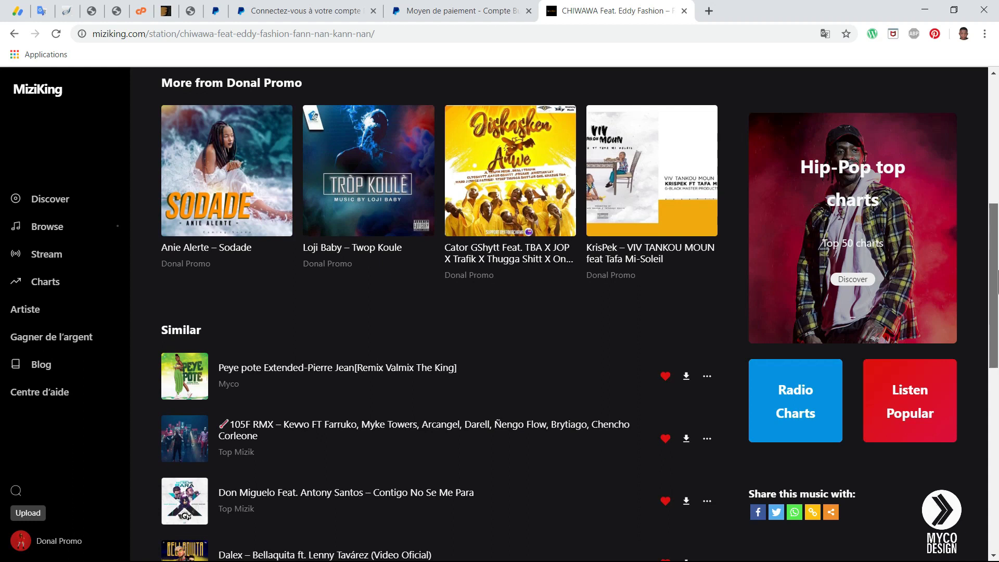
scroll(386, 227, up, 7)
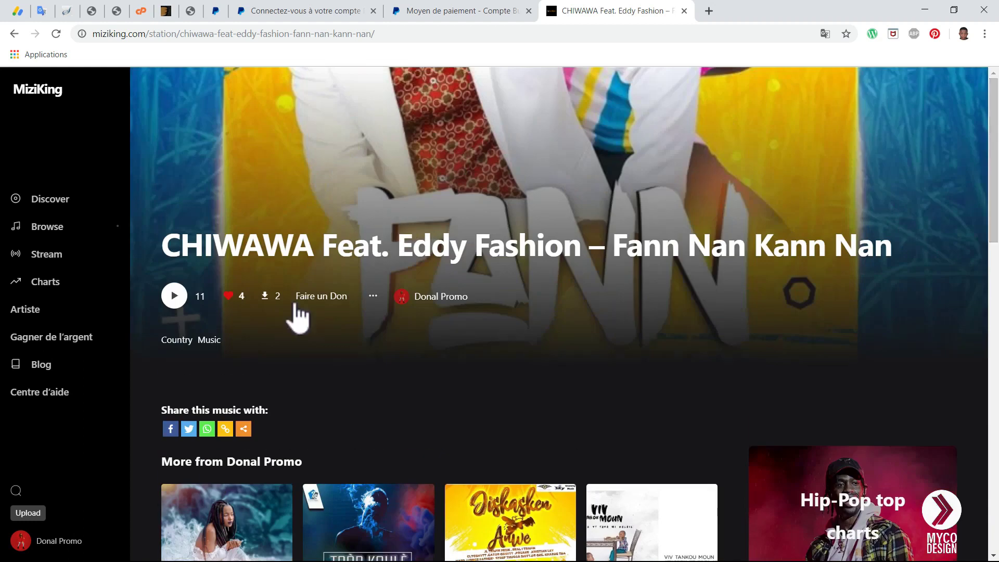
- Download the song "Fann Nan Kann Nan" as an MP3, then start its playback briefly and pause it
click(266, 296)
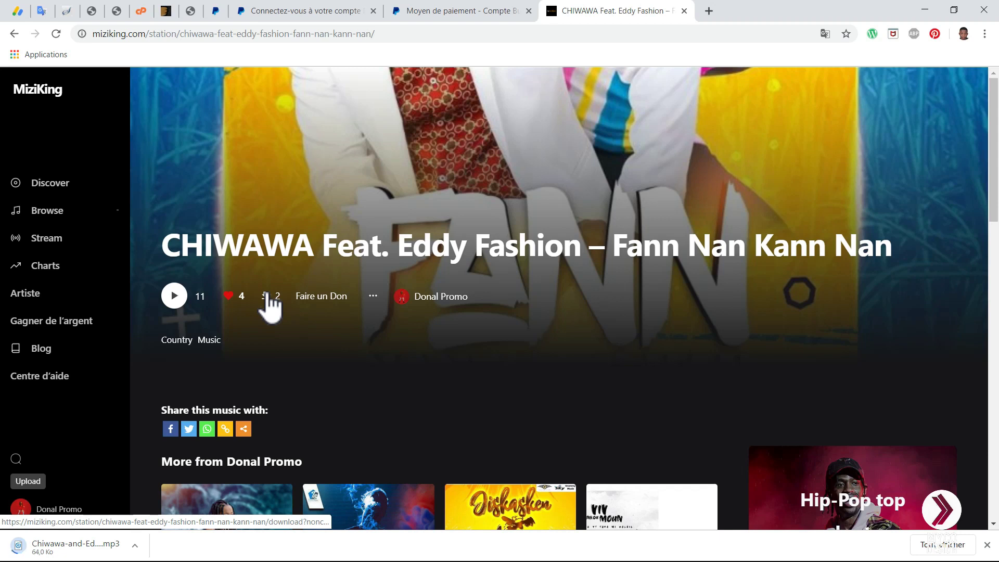
click(987, 544)
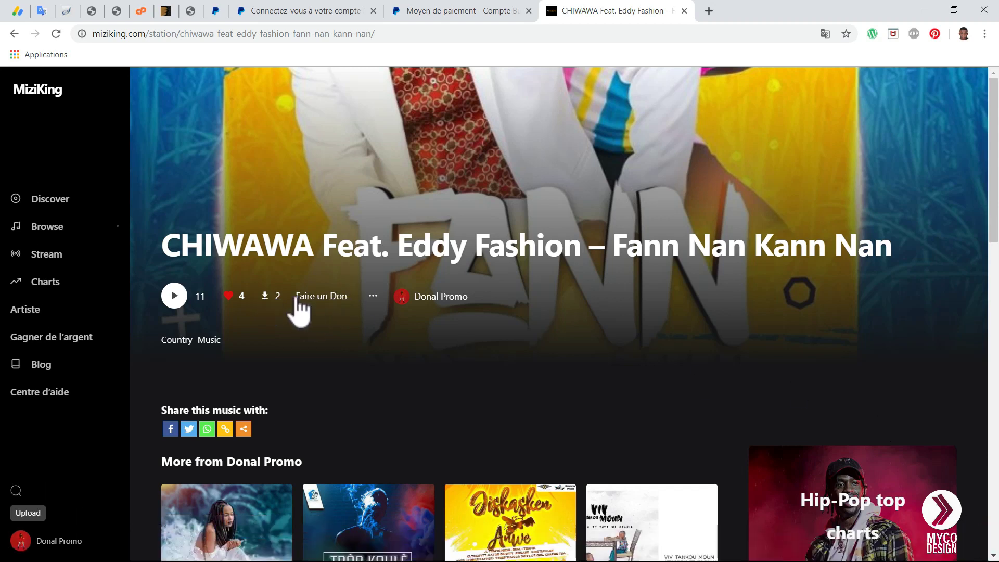
click(175, 295)
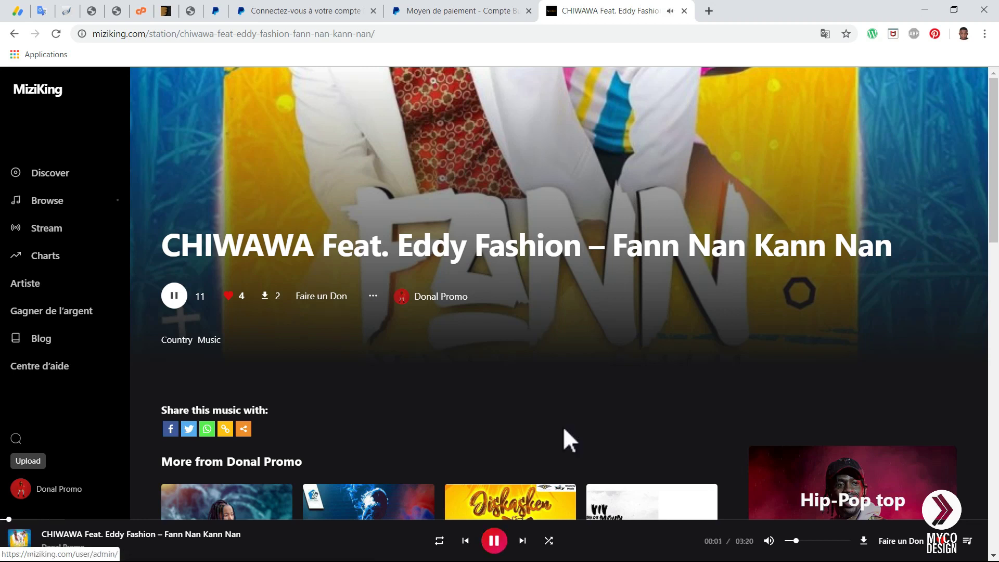
click(491, 543)
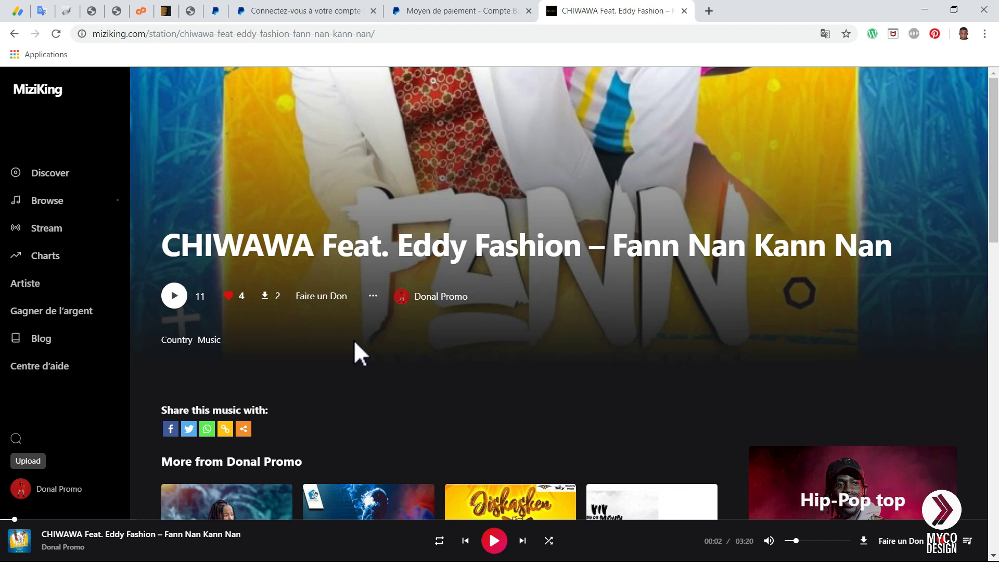
- Try out the song's donation link with 5,00 USD to Myco Design through PayPal, then close the donation page
click(320, 295)
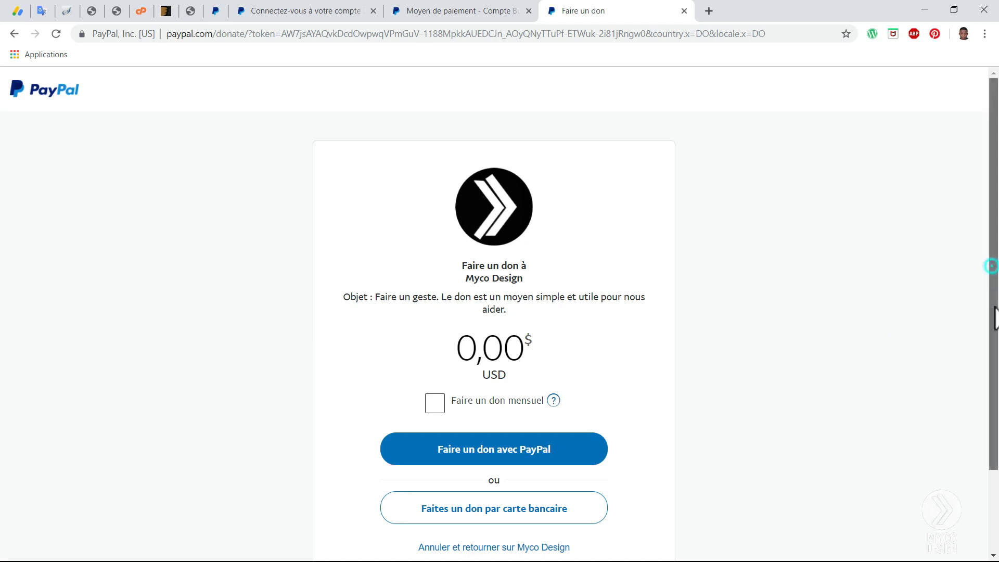
drag(993, 262, 992, 338)
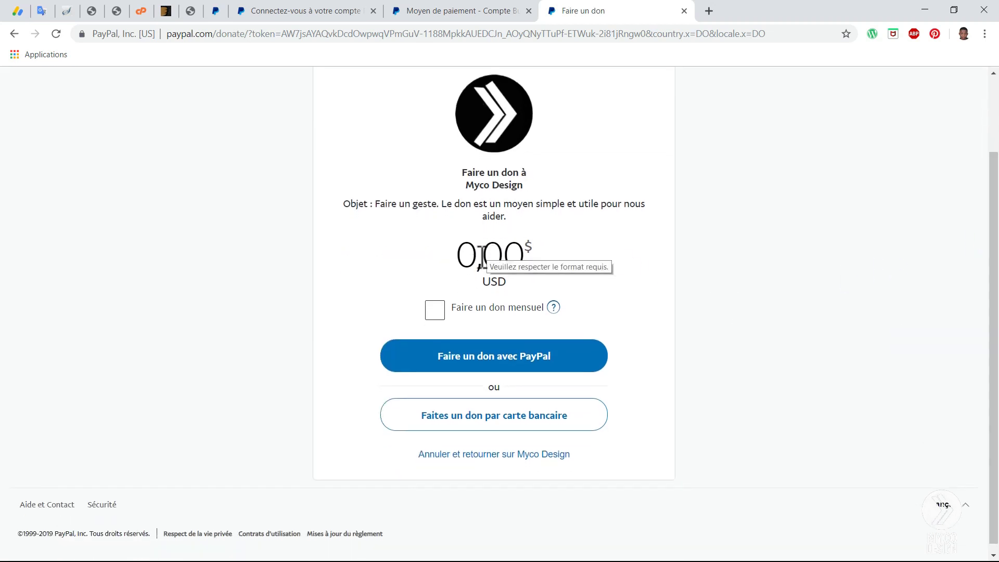
text(5)
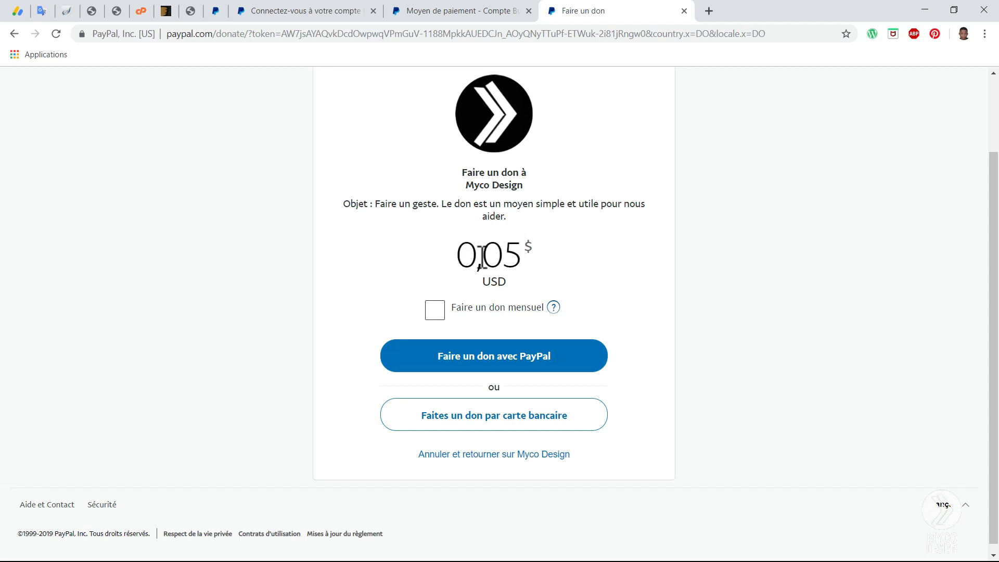
text(,00)
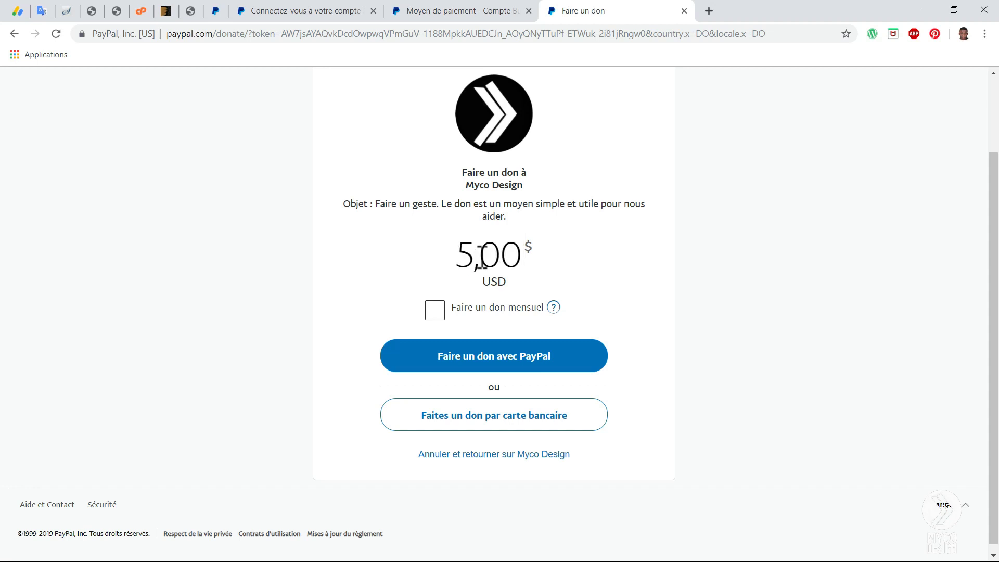
click(502, 365)
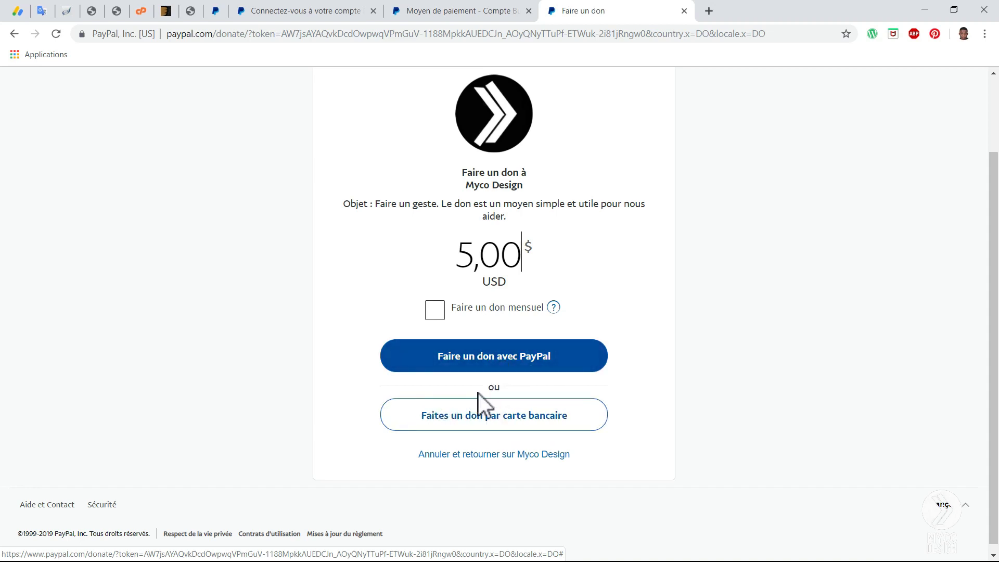
click(485, 351)
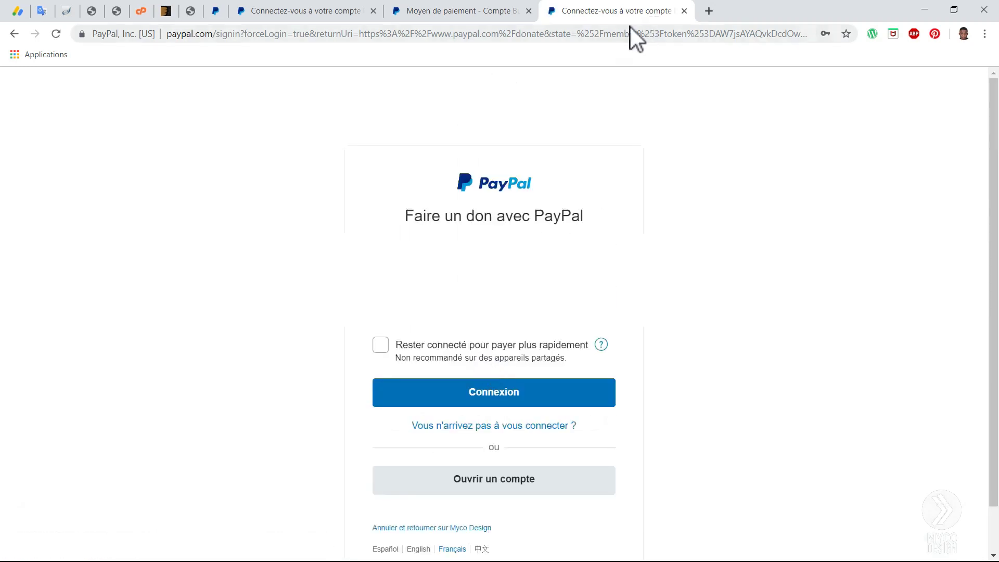
click(684, 12)
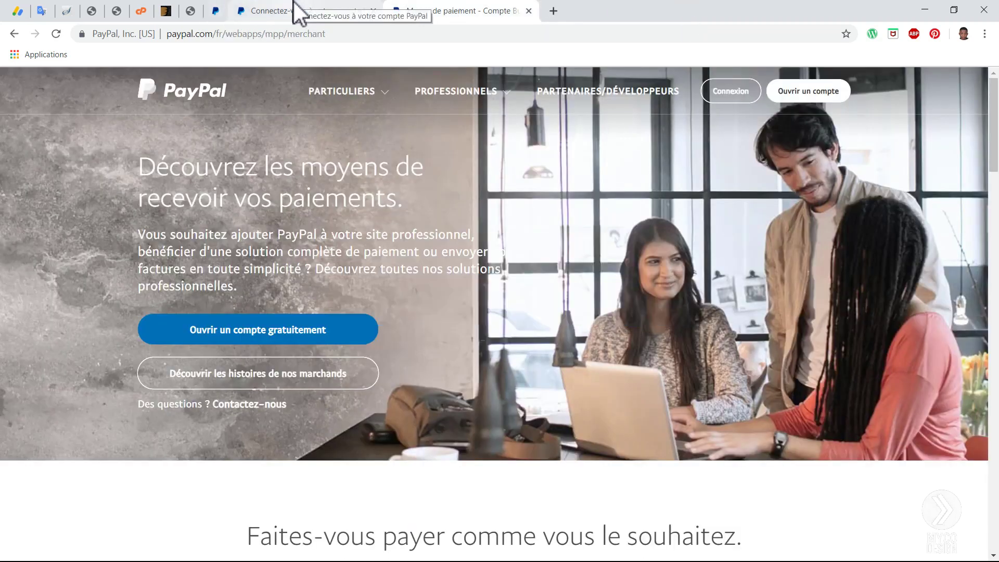
- Return to the PayPal sign-in page and log in to the account with the prefilled credentials
click(456, 91)
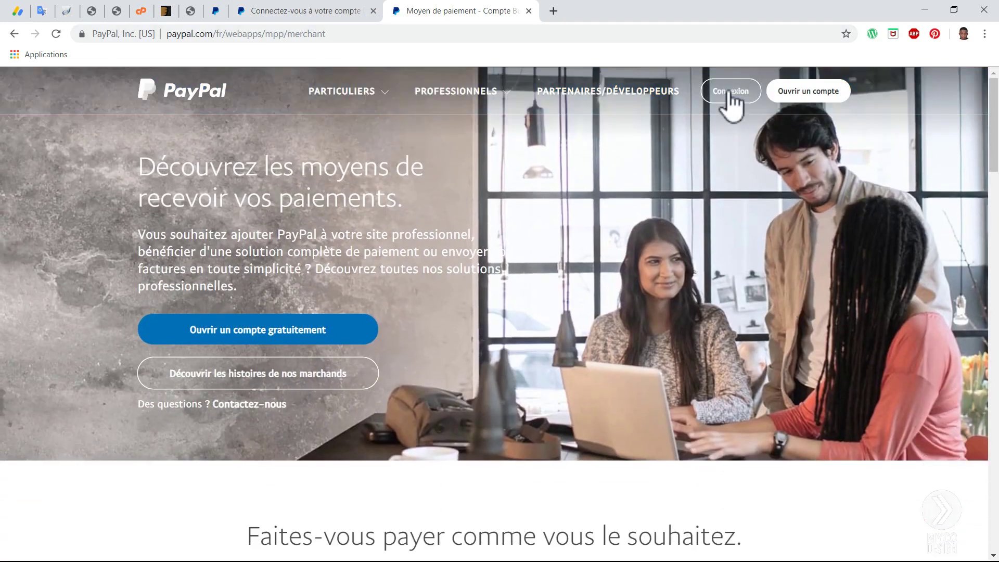
click(338, 13)
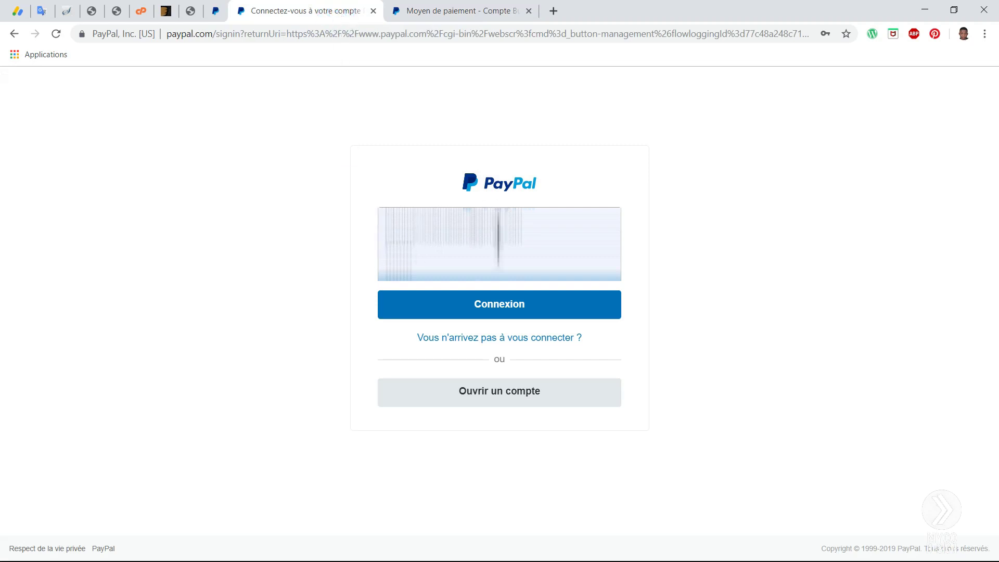
click(511, 307)
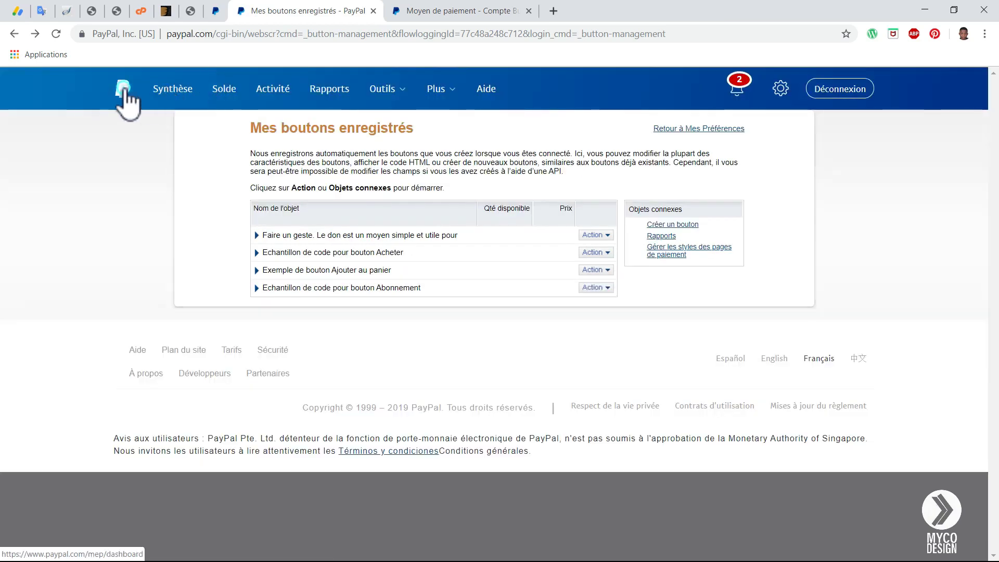
- Open the PayPal buttons list from the account summary and start editing the saved "Faire un geste" donation button
click(124, 86)
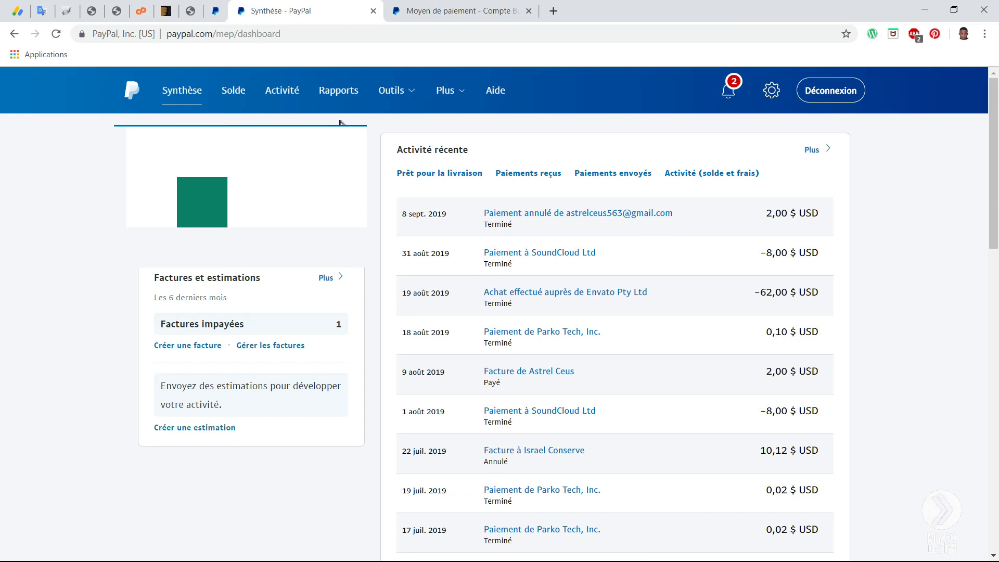
mouse_move(388, 100)
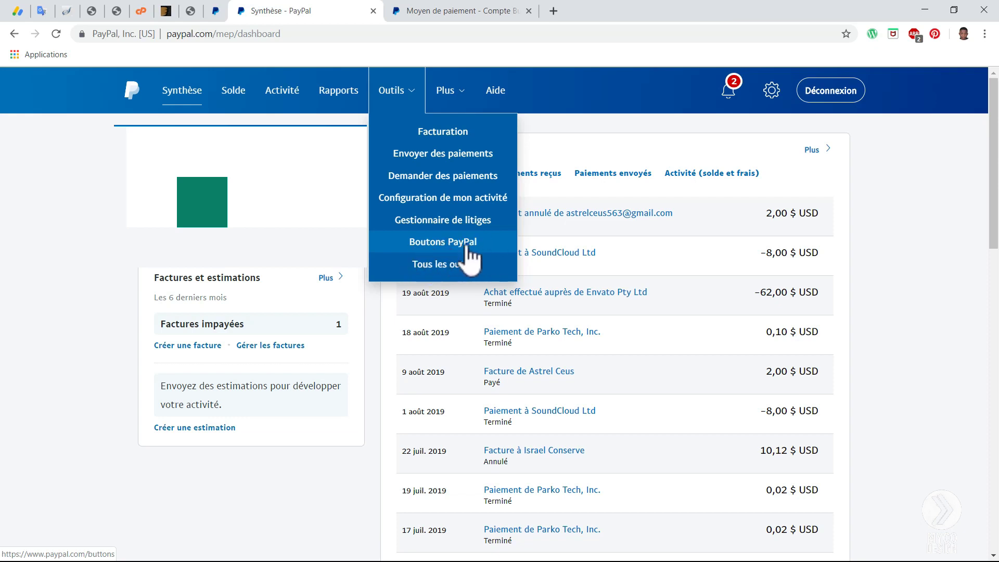
click(439, 238)
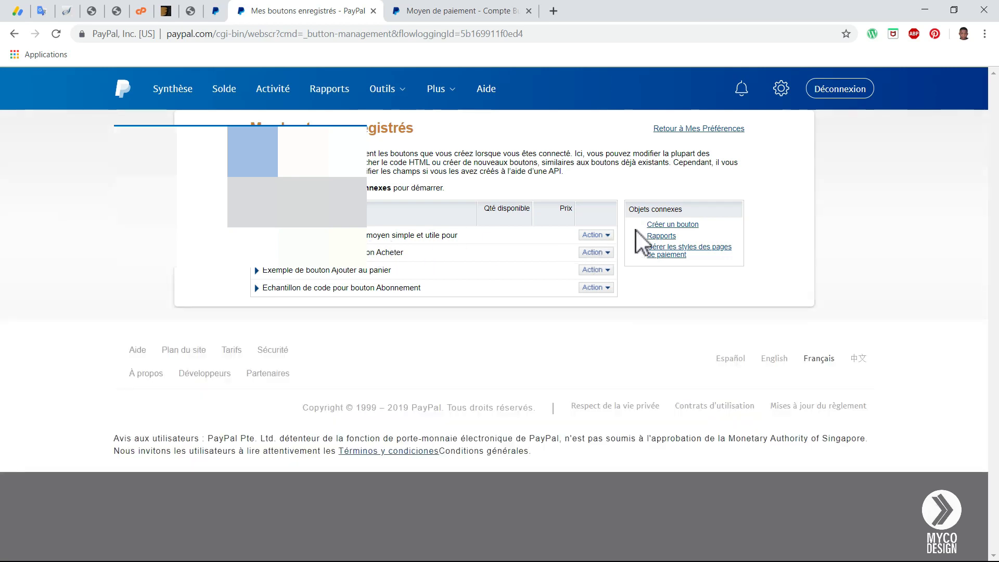
click(602, 235)
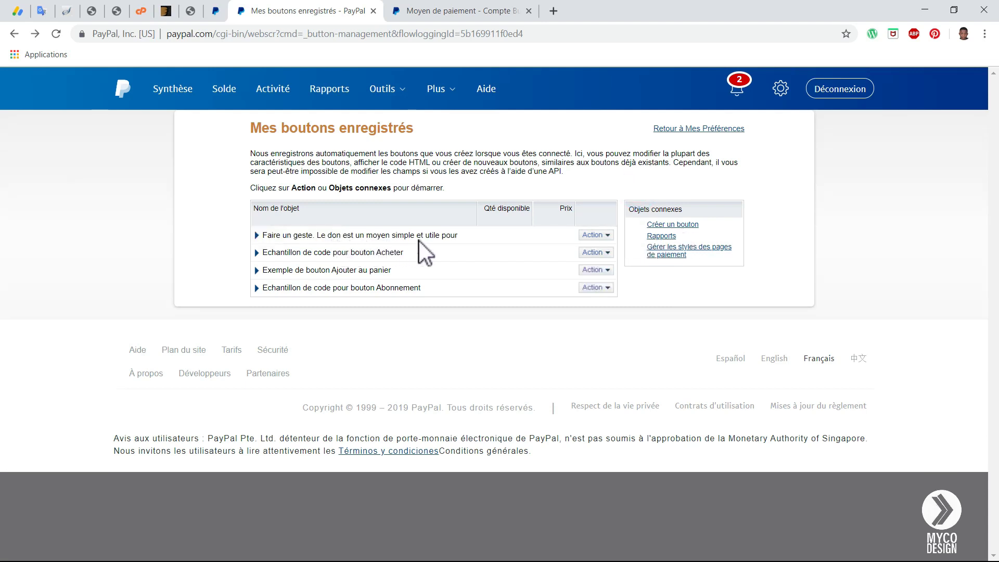
click(590, 237)
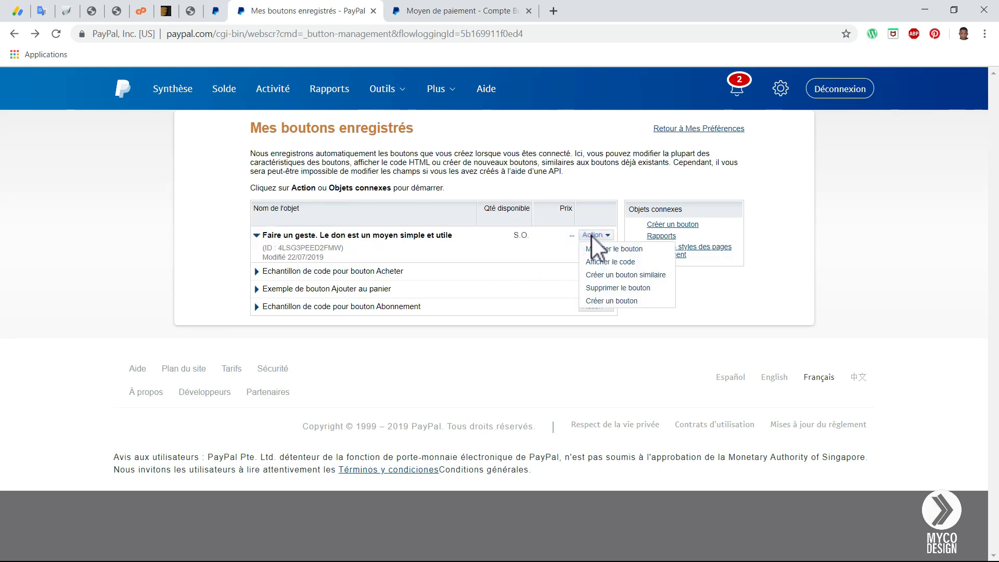
click(615, 253)
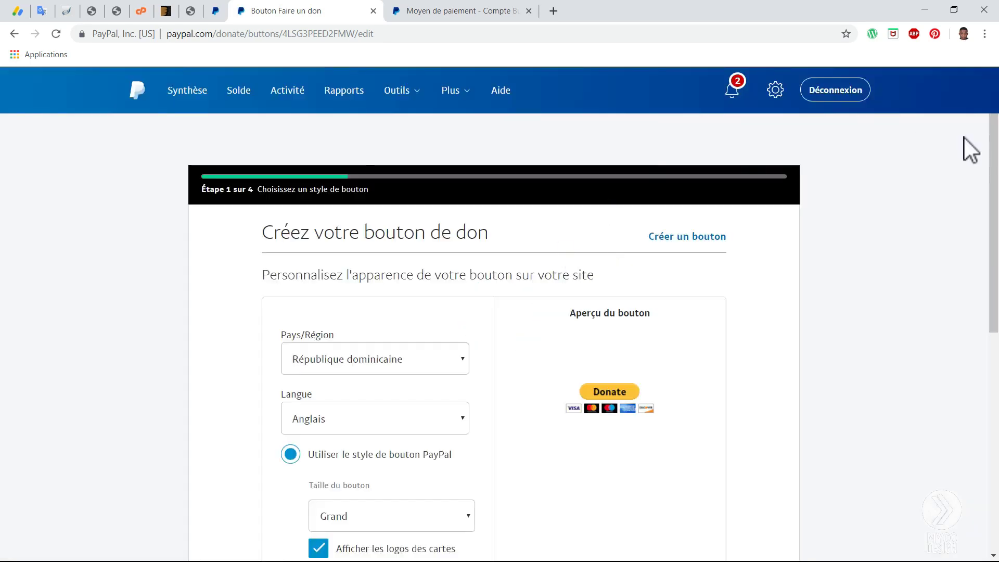
- Examine the donation button's country and language options, keeping the language Anglais
drag(995, 139, 995, 162)
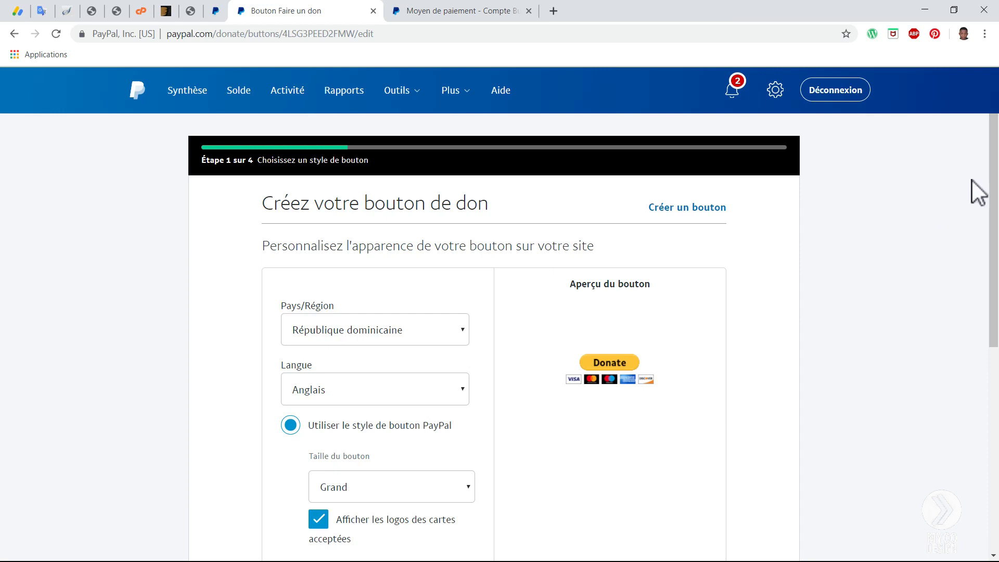
scroll(991, 187, down, 1)
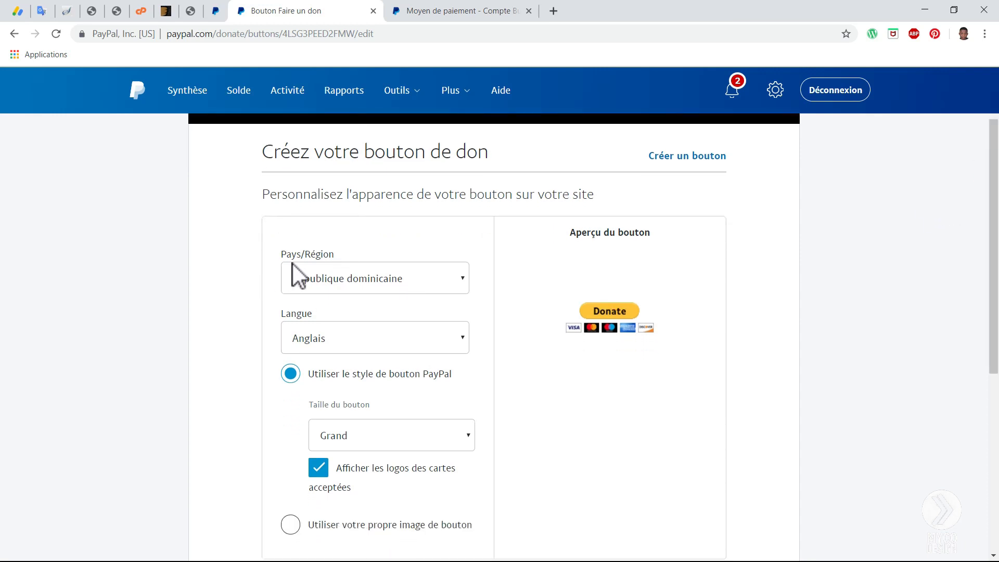
click(398, 347)
click(399, 347)
click(399, 346)
click(398, 346)
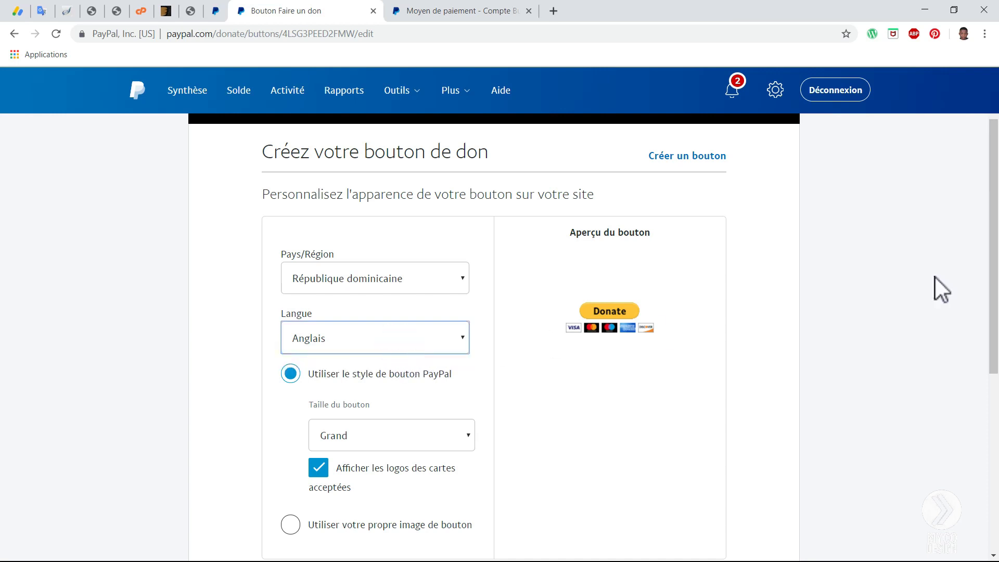
- Preview the donation button in the Petit size and set its size back to Grand
scroll(990, 242, down, 1)
scroll(994, 276, down, 2)
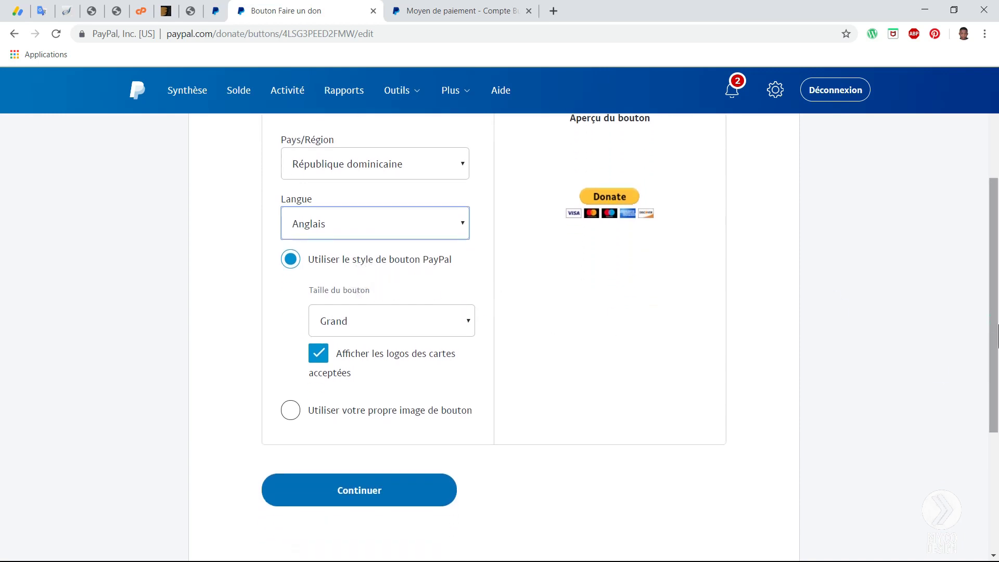
scroll(991, 328, down, 2)
click(453, 269)
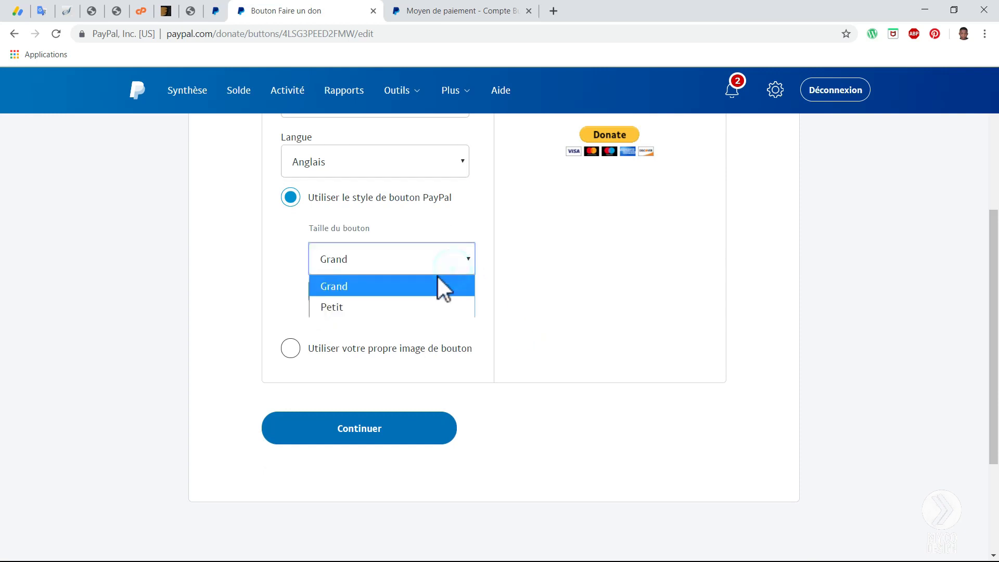
click(399, 300)
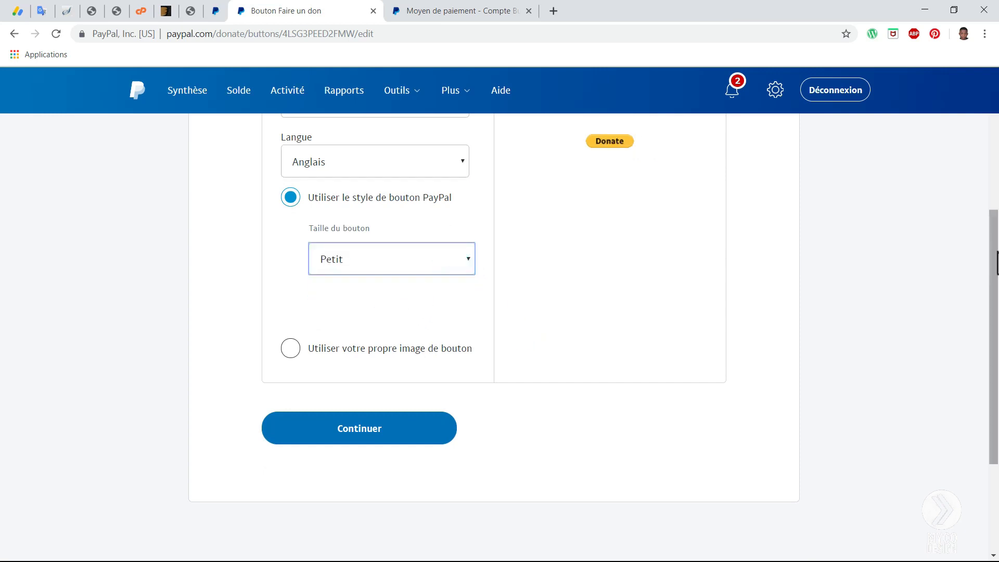
drag(994, 253, 994, 215)
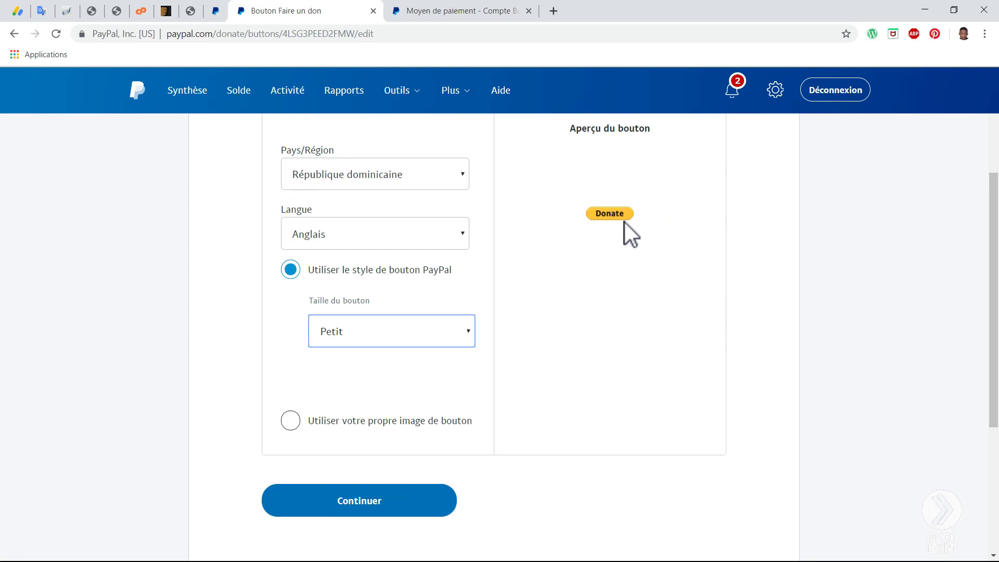
click(404, 225)
click(353, 325)
click(353, 326)
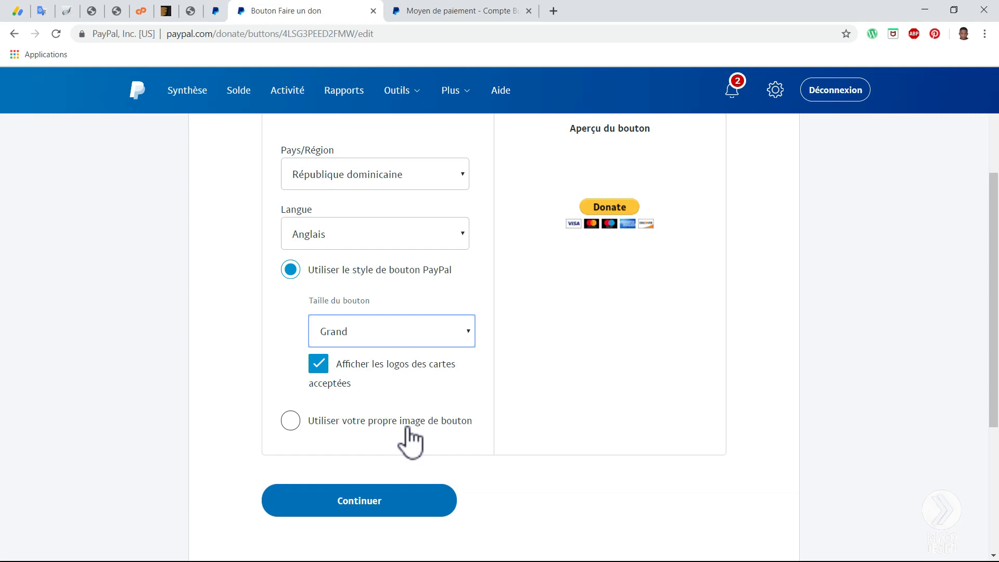
- Continue to the second stage of the donation button setup and review the logo, organisation name and purpose settings
drag(996, 343, 661, 464)
click(370, 404)
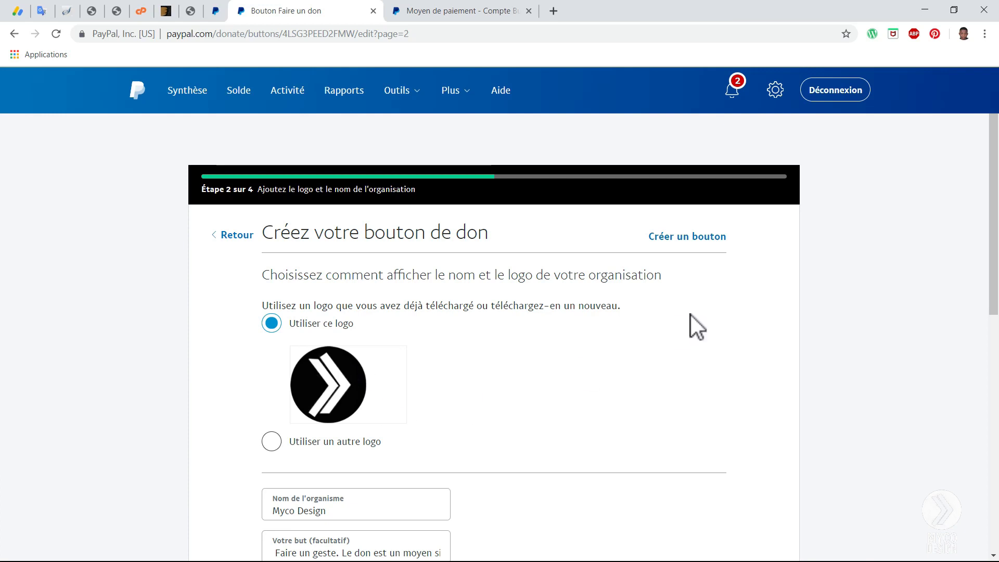
drag(995, 259, 995, 274)
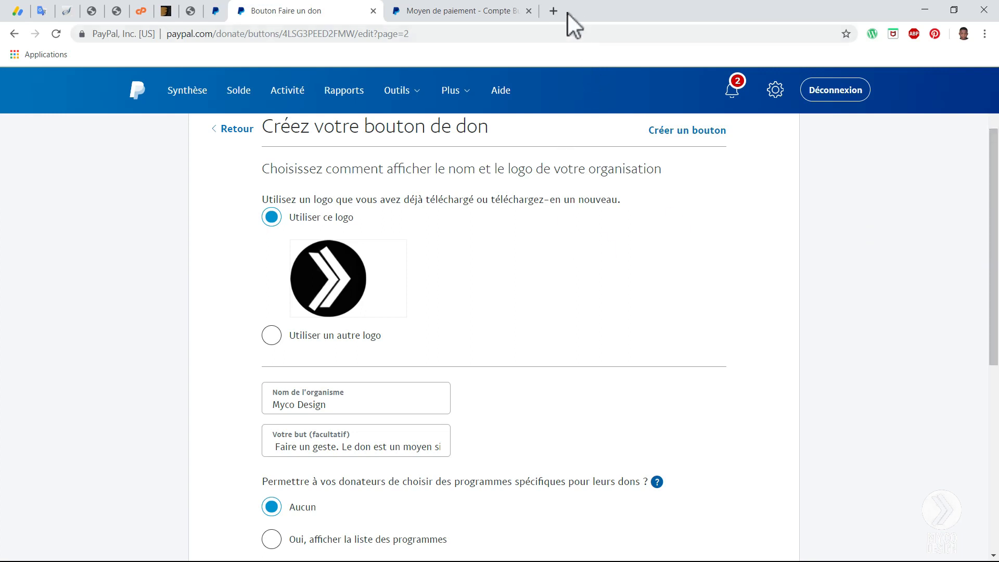
- Open the music site miziking.com in a new browser tab
click(554, 10)
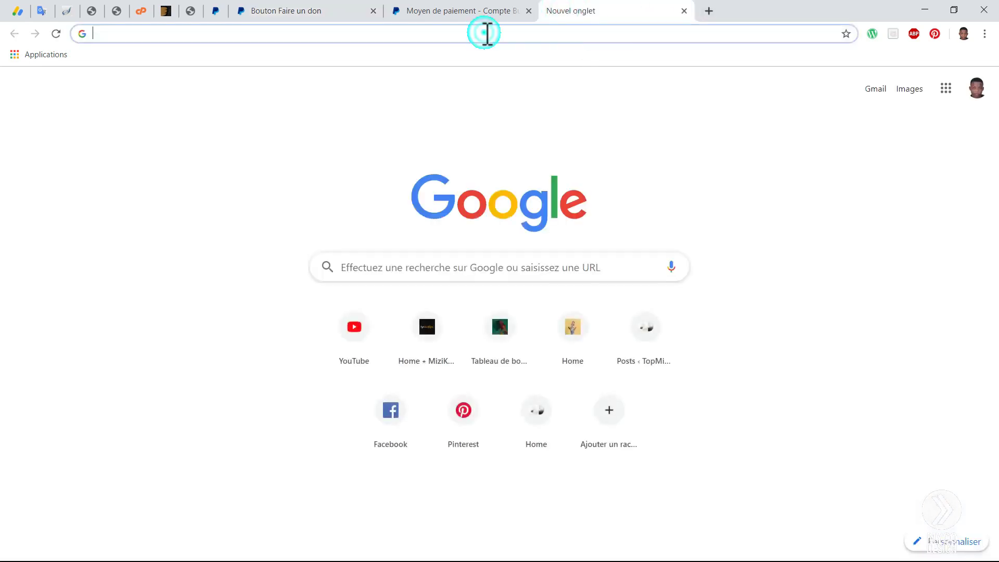
text(n)
key(BackSpace)
text(miziking.com)
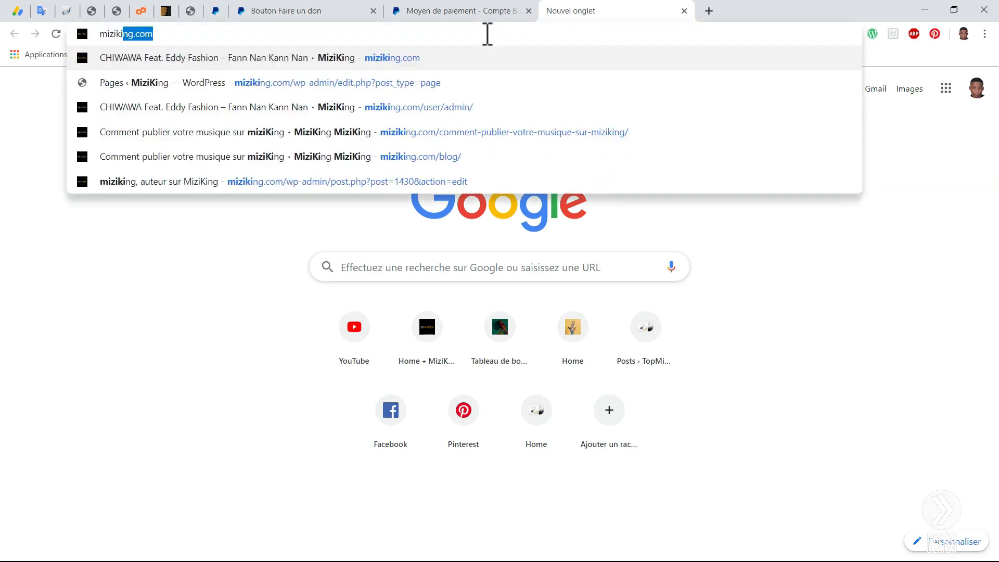
key(Return)
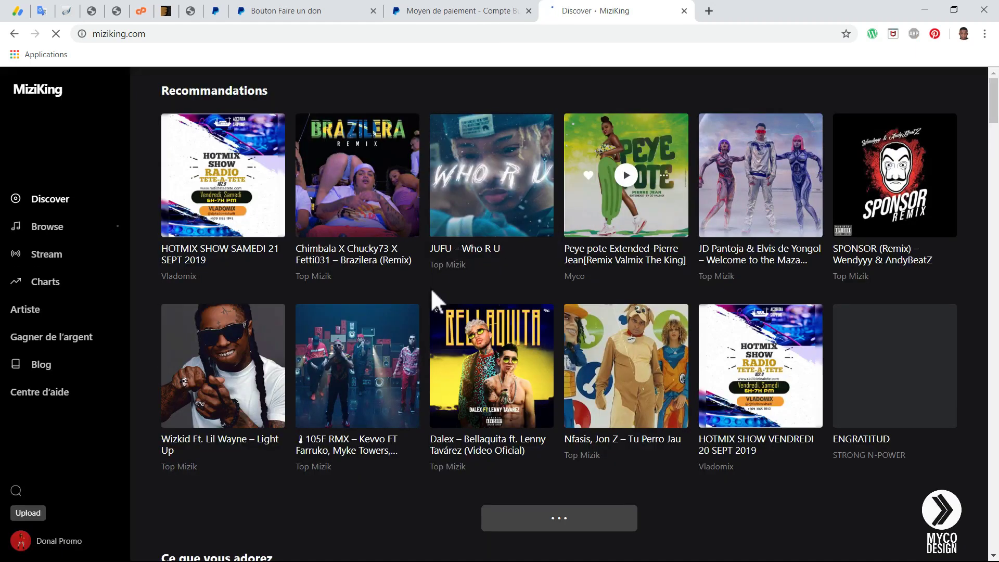
- Open the recently published track "CHIWAWA Feat. Eddy Fashion – Fann Nan Kann Nan" and go to its "Faire un Don" donation page
drag(995, 148, 974, 288)
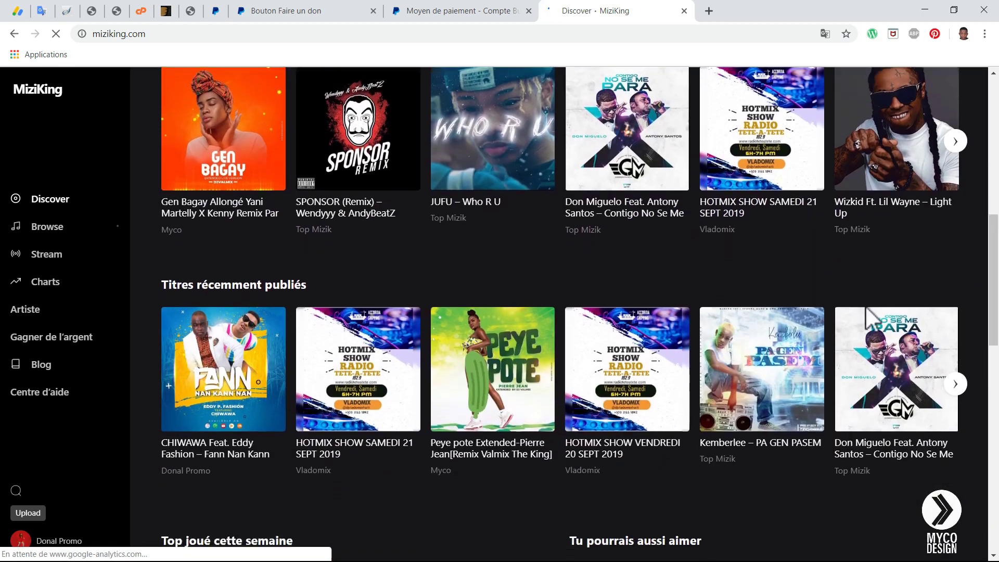
click(186, 461)
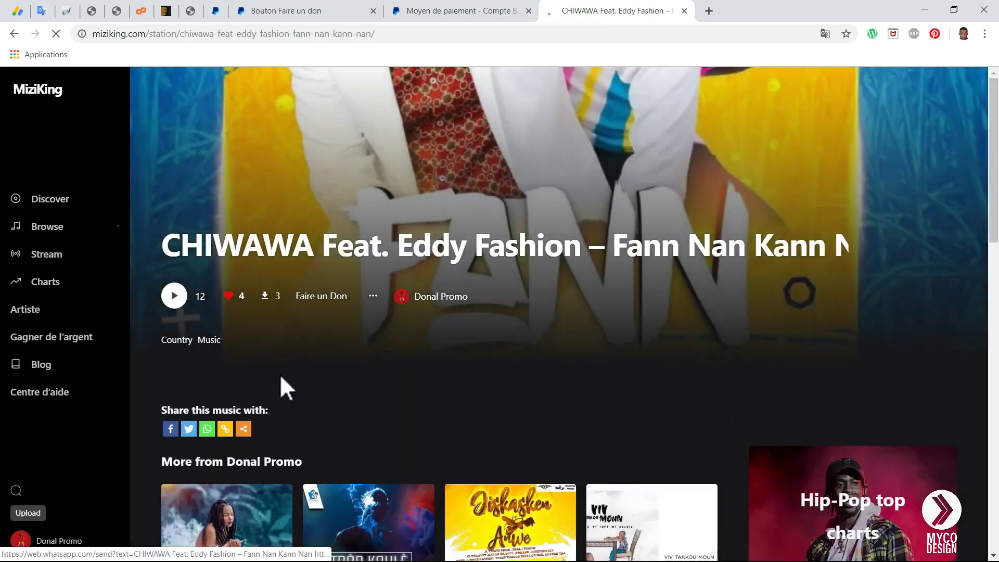
click(315, 296)
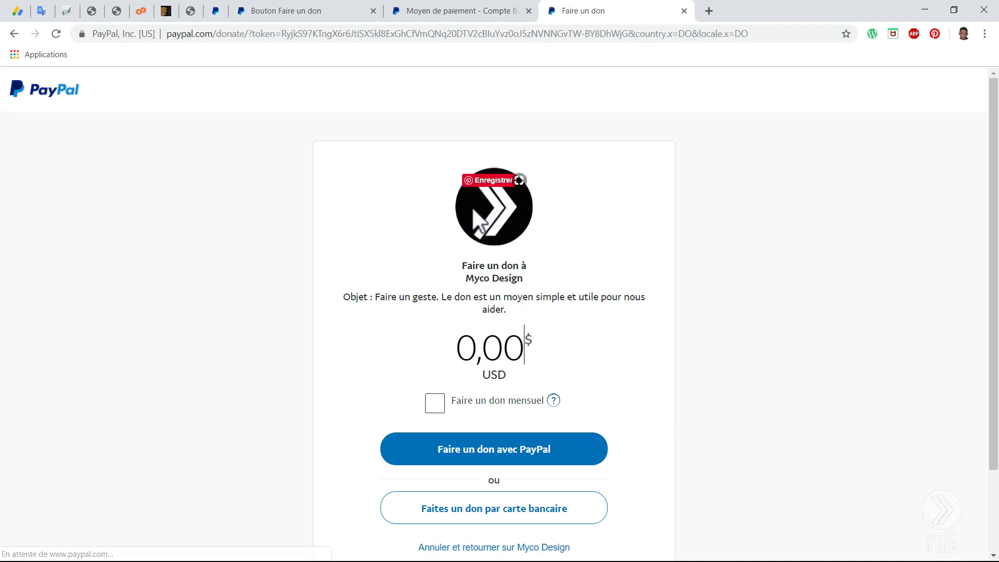
- Compare the logo, organisation name and purpose in the button setup with how they appear on the live donation page
click(268, 10)
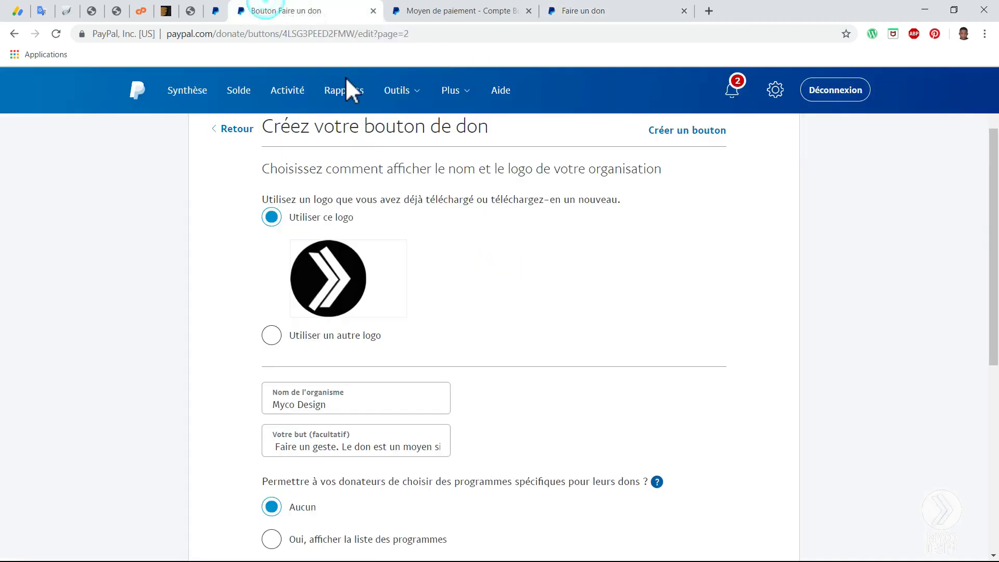
click(582, 12)
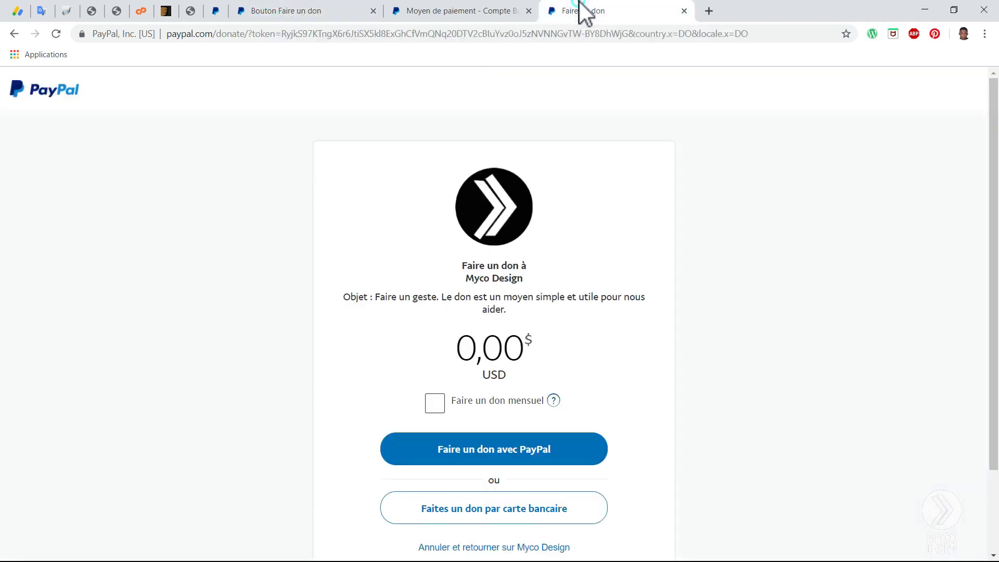
click(284, 8)
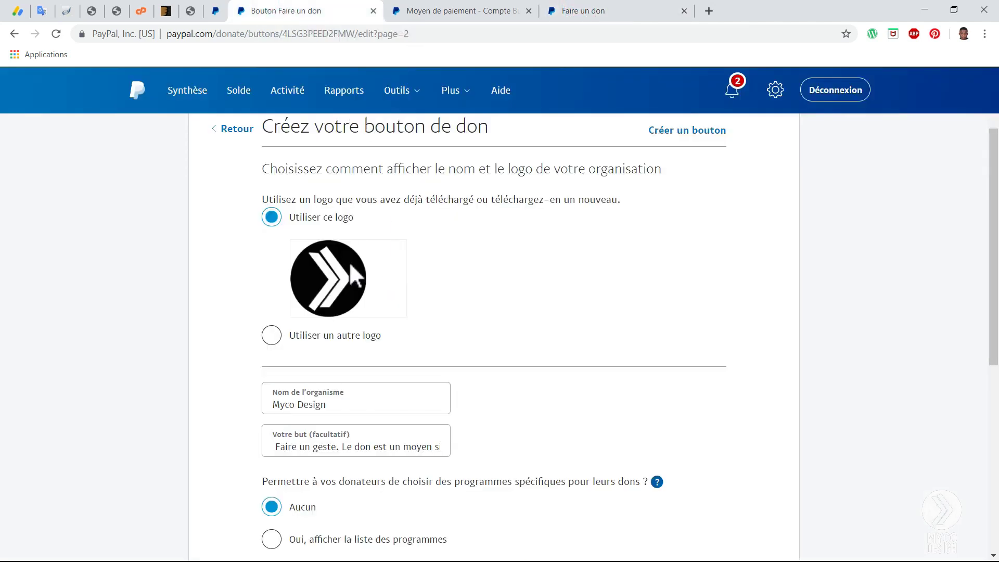
click(582, 11)
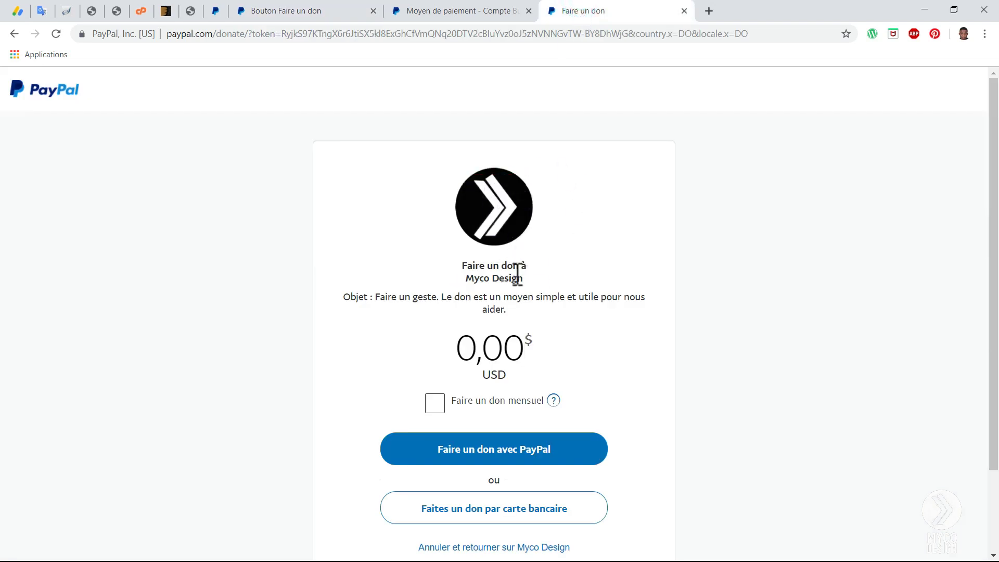
click(298, 10)
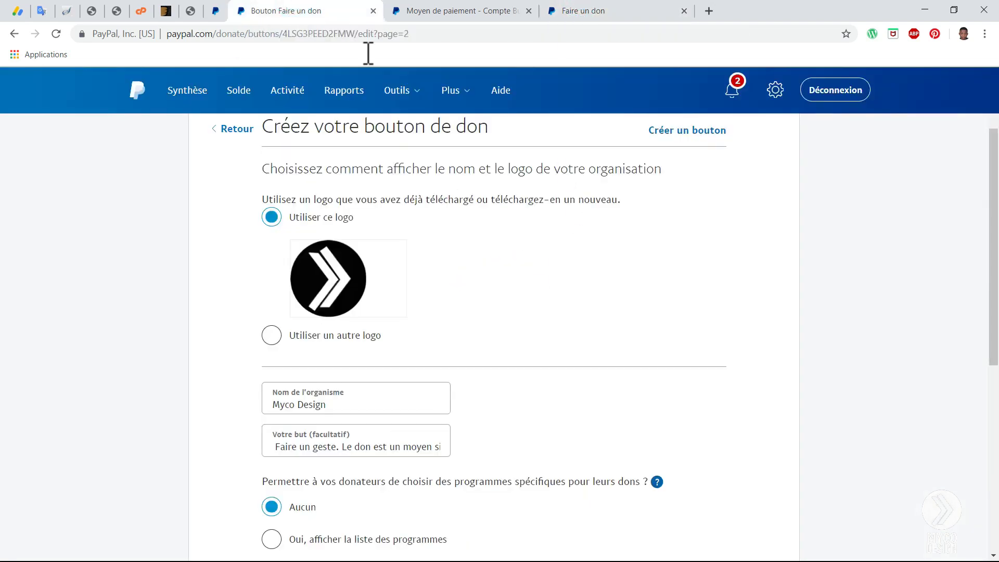
scroll(313, 294, down, 3)
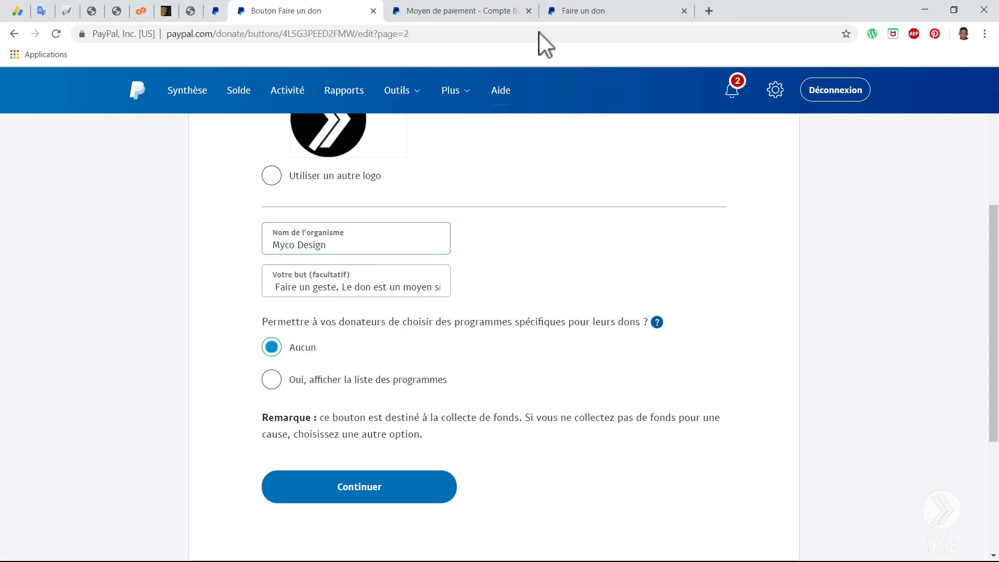
click(576, 11)
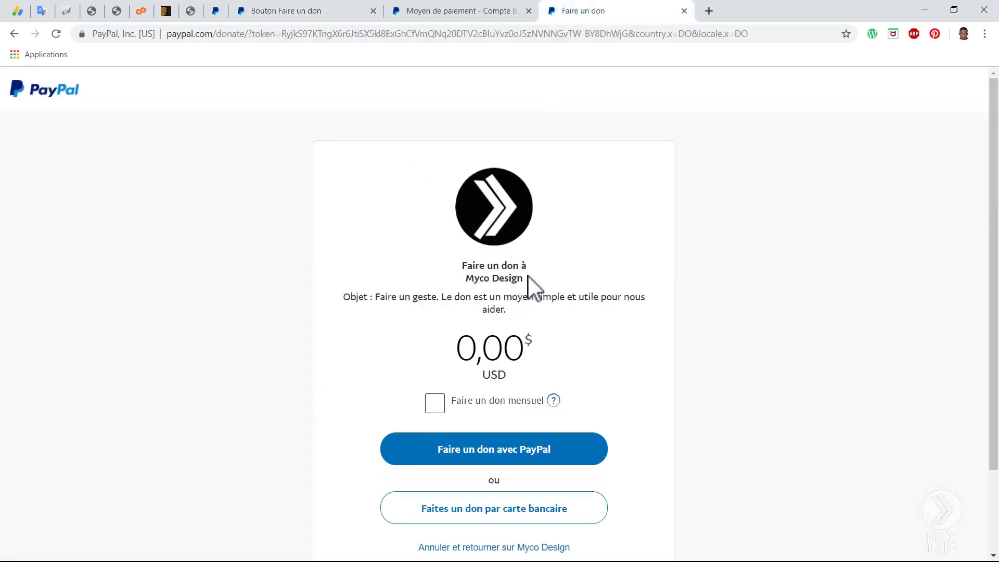
click(330, 11)
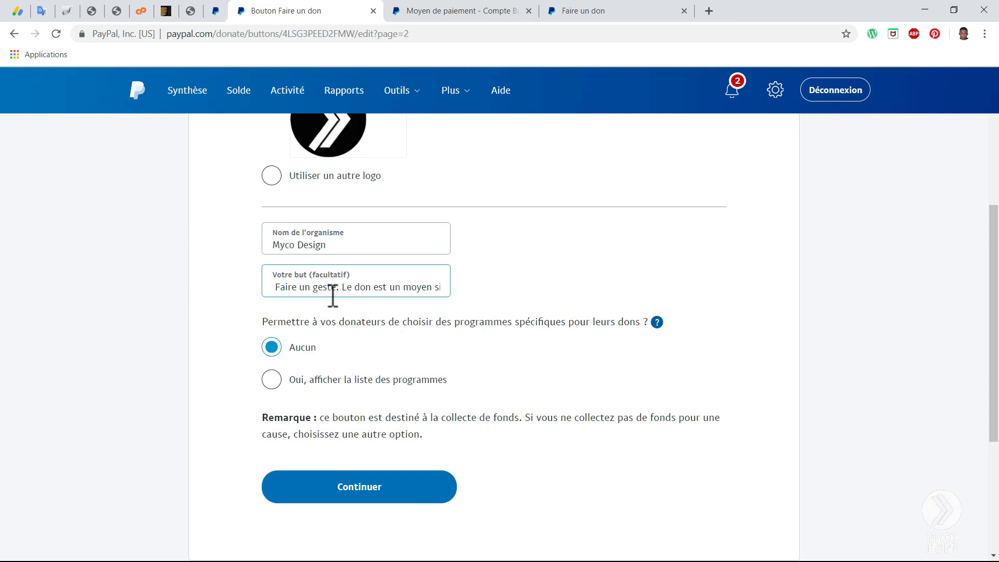
click(583, 12)
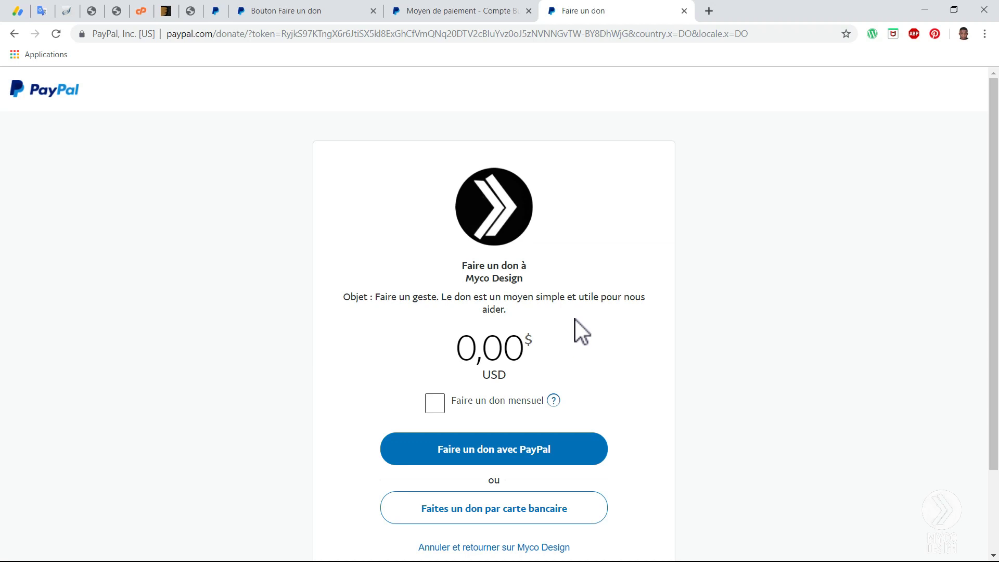
click(325, 7)
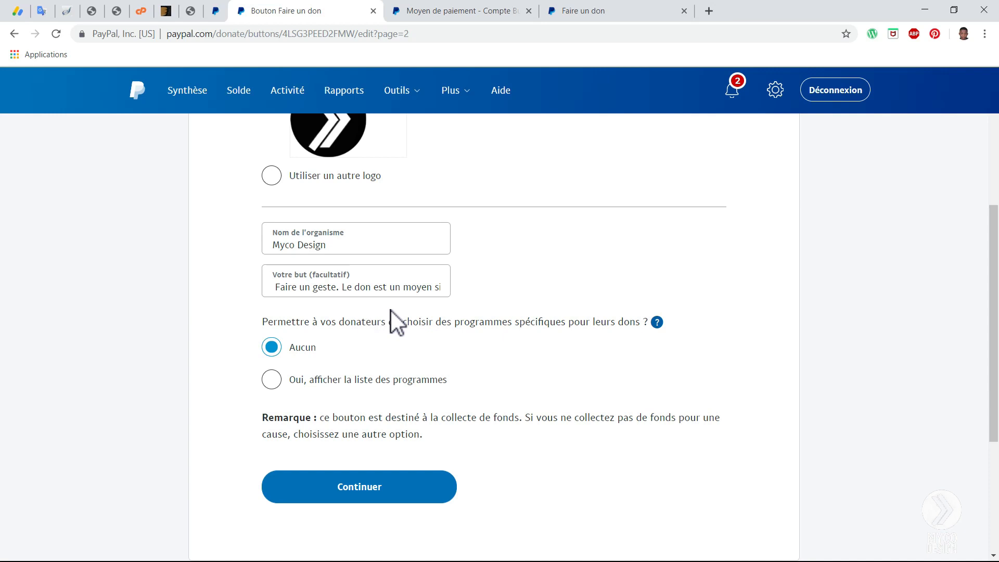
- Preview the option to show donors a programme list, set it back to Aucun and read the setting's help note
click(334, 291)
click(274, 379)
click(340, 411)
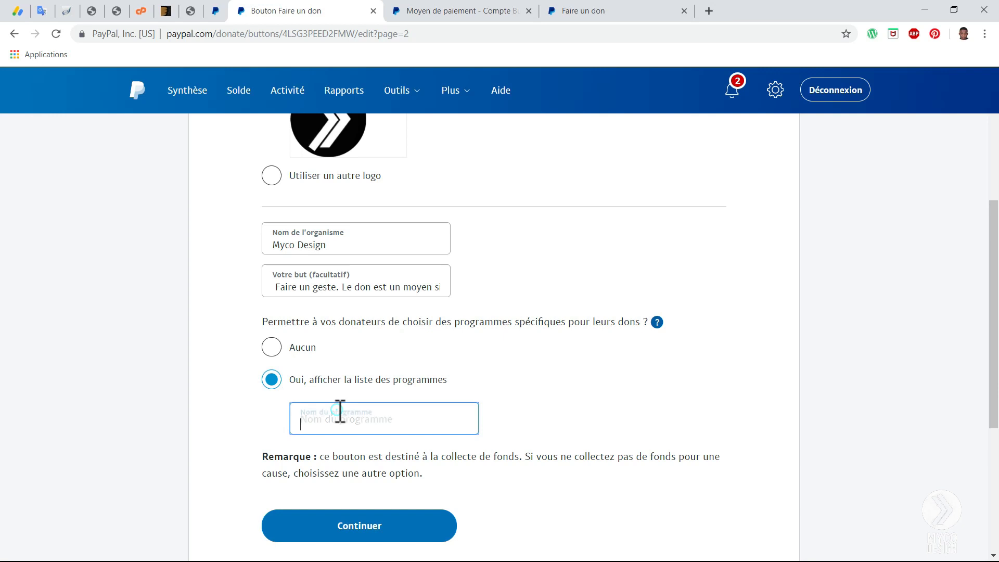
click(285, 346)
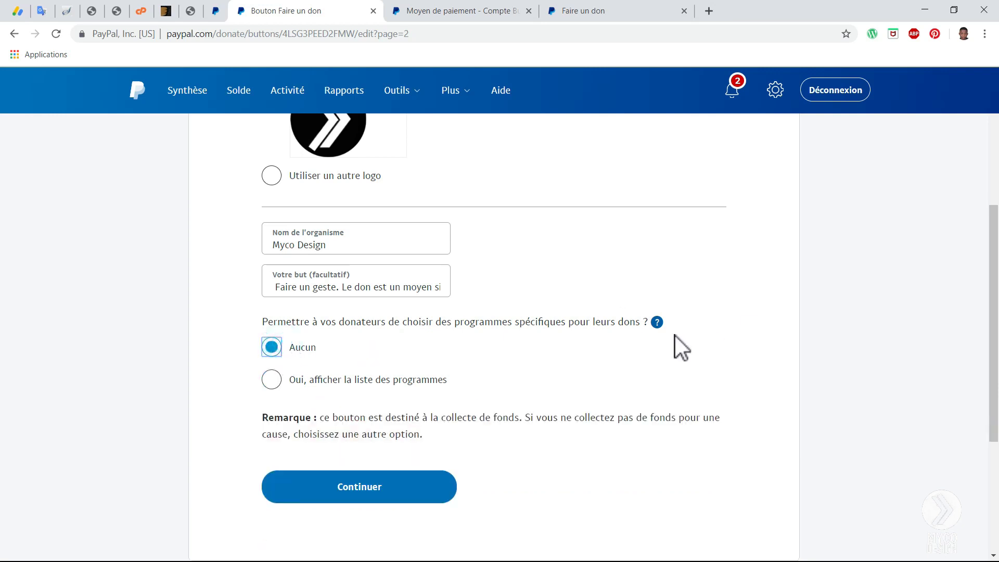
mouse_move(657, 323)
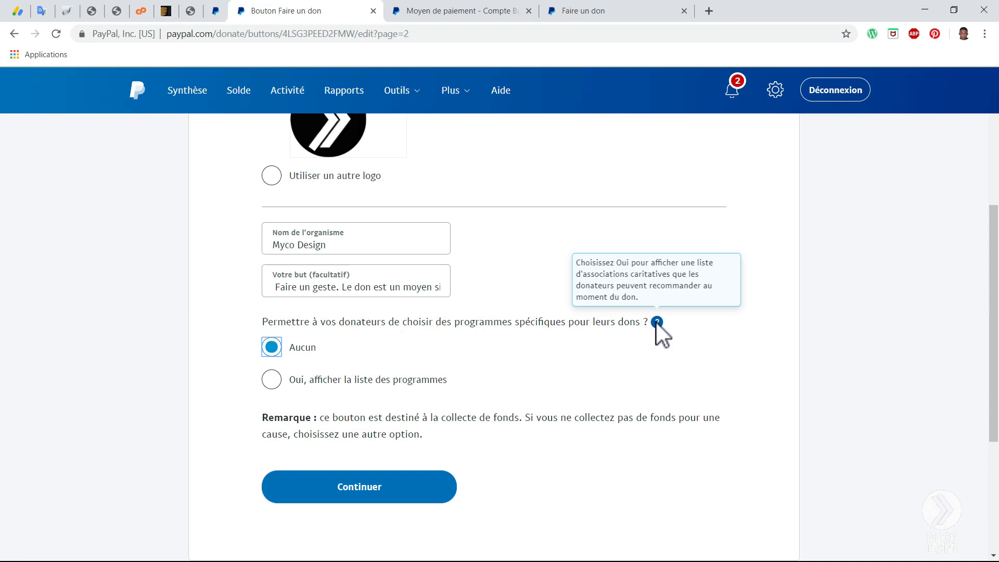
click(646, 397)
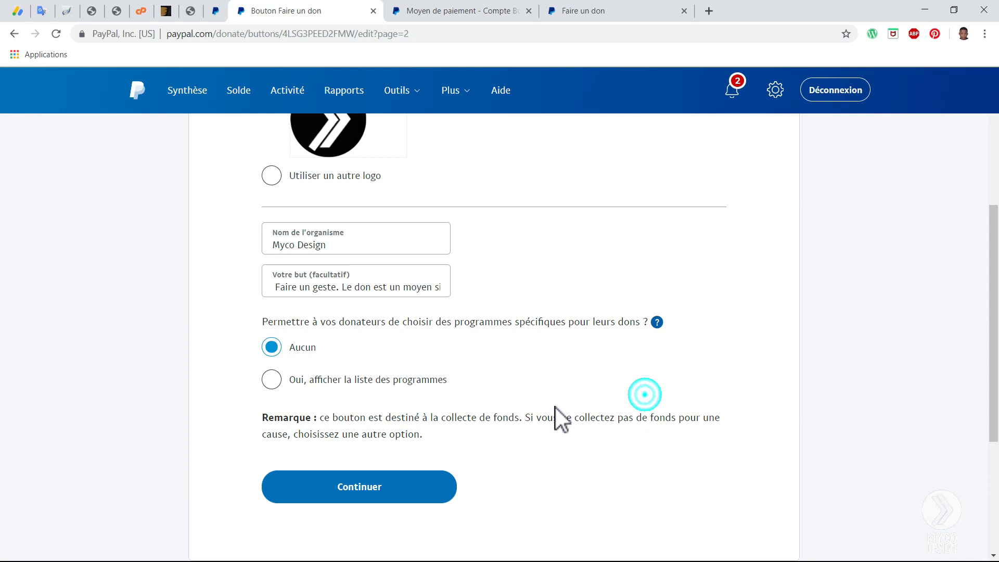
- Continue to the third stage of the donation button setup and examine the currency options, keeping USD
click(419, 470)
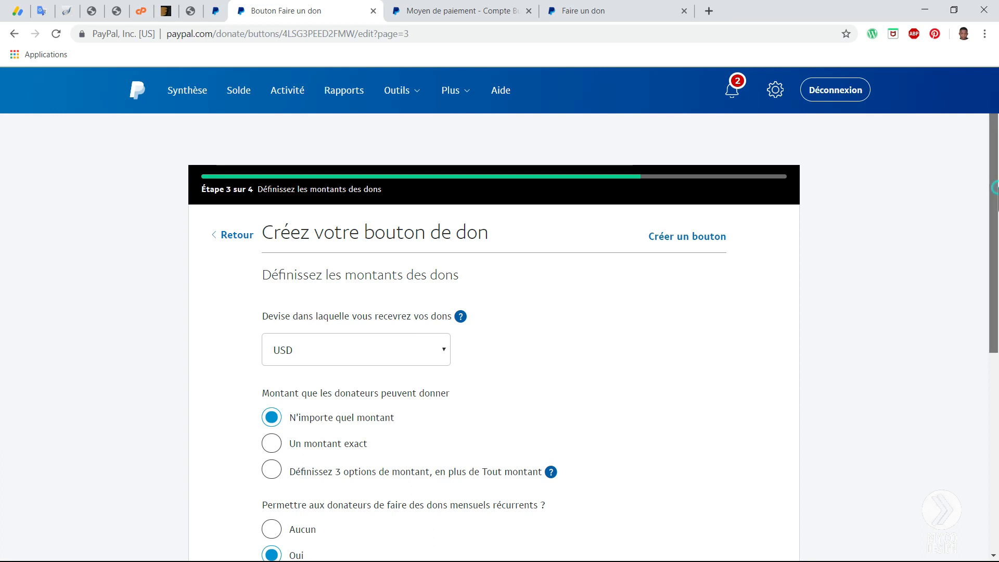
scroll(434, 229, down, 1)
click(398, 284)
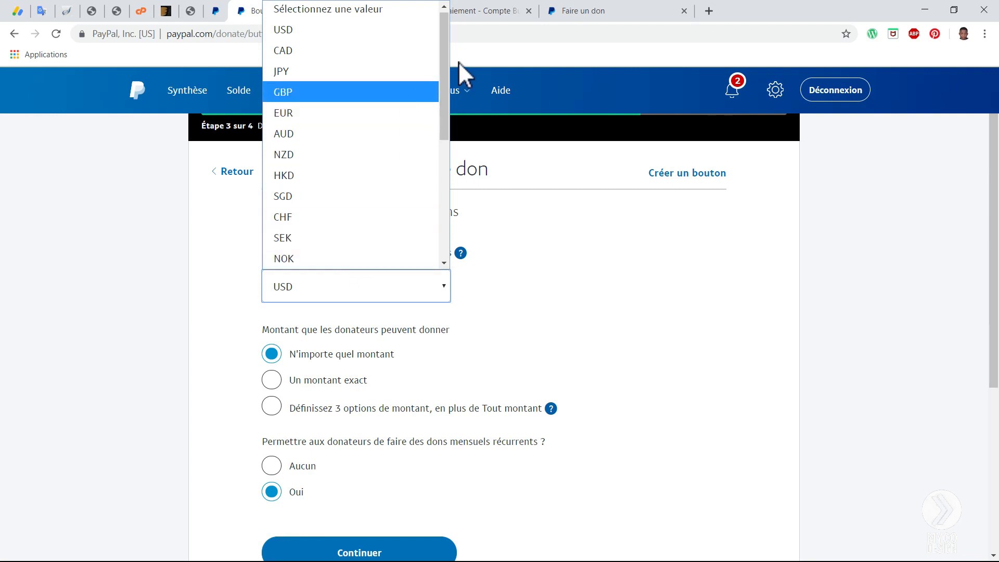
drag(442, 67, 432, 134)
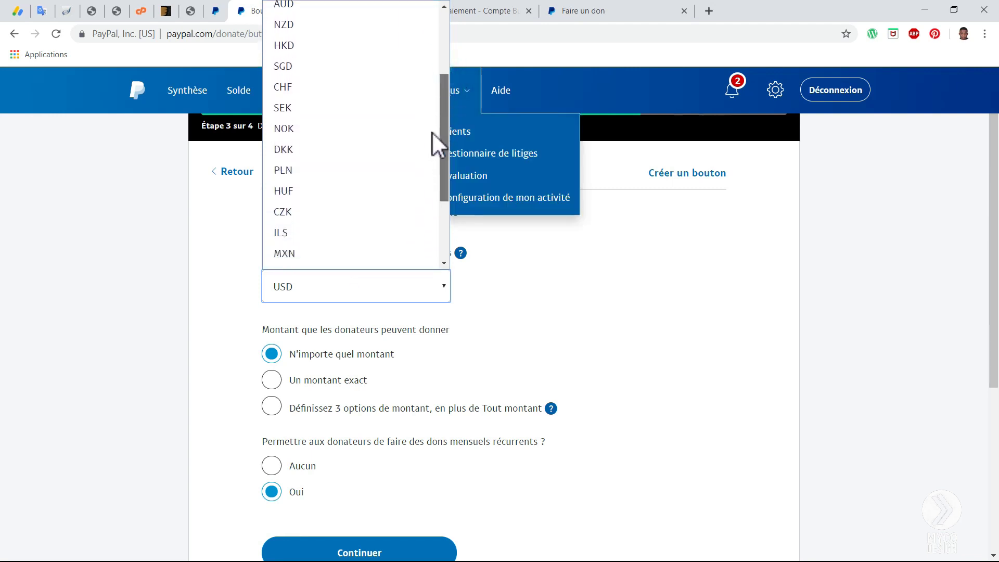
click(522, 265)
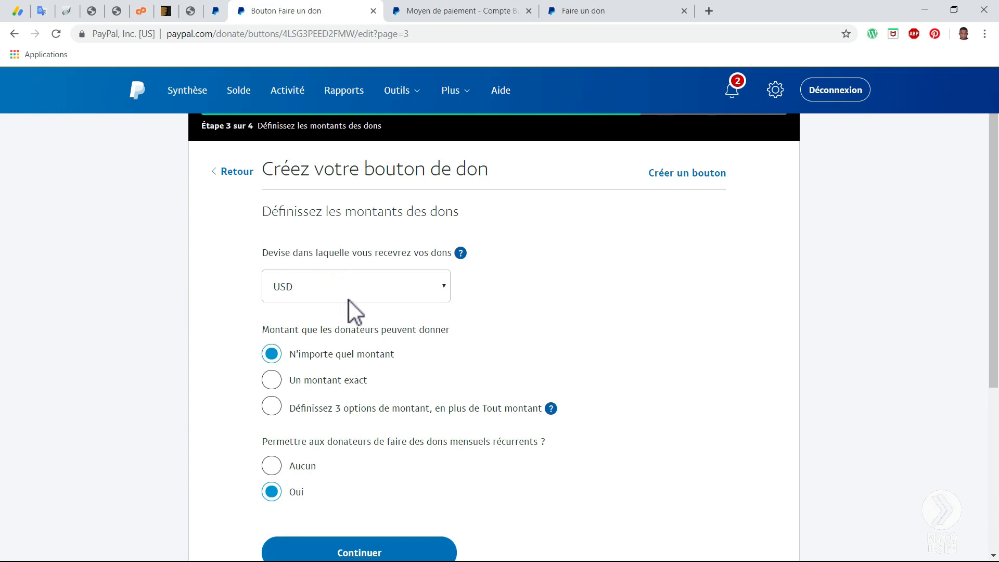
- Restrict donors to an exact donation amount of 5,00 USD
drag(990, 214, 982, 278)
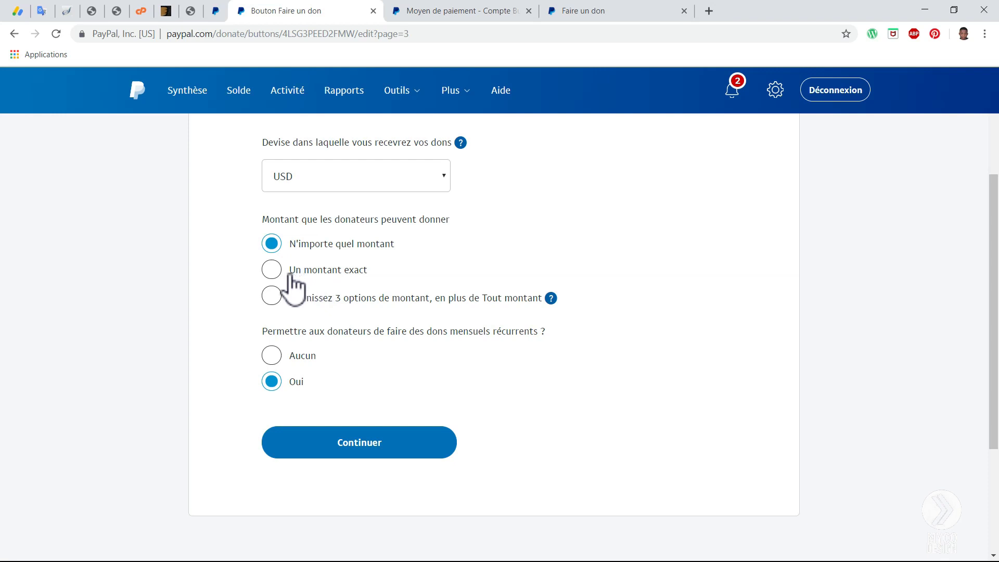
click(271, 270)
click(322, 293)
text(0,05)
text(00)
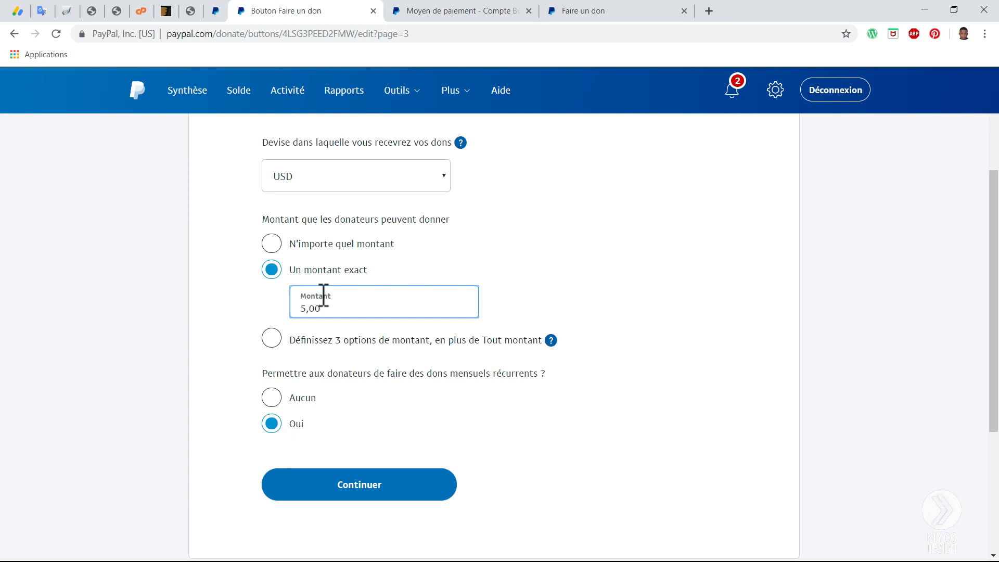
- Check the amount field on the live donation page and set the button's donation amount back to "N'importe quel montant"
click(582, 10)
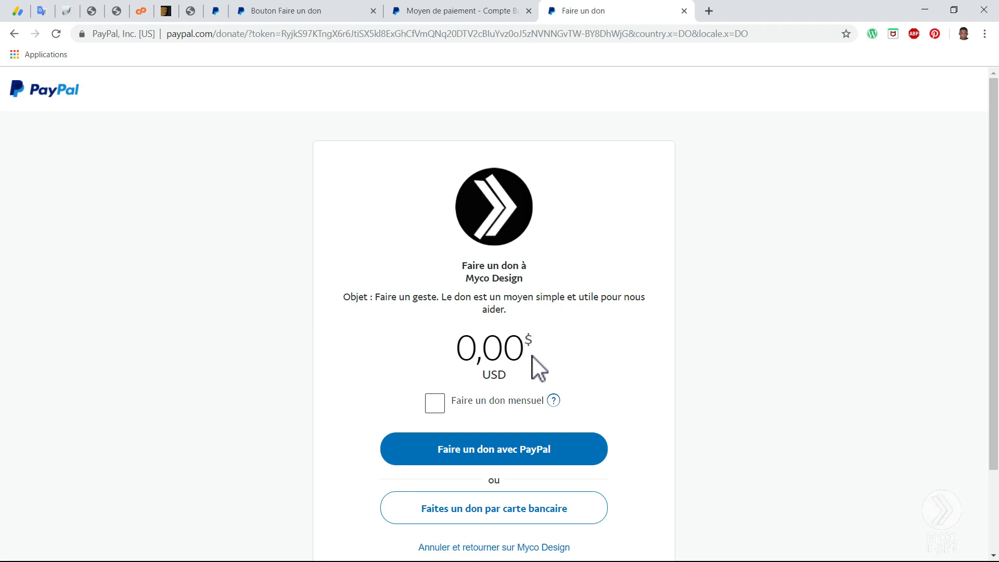
click(299, 11)
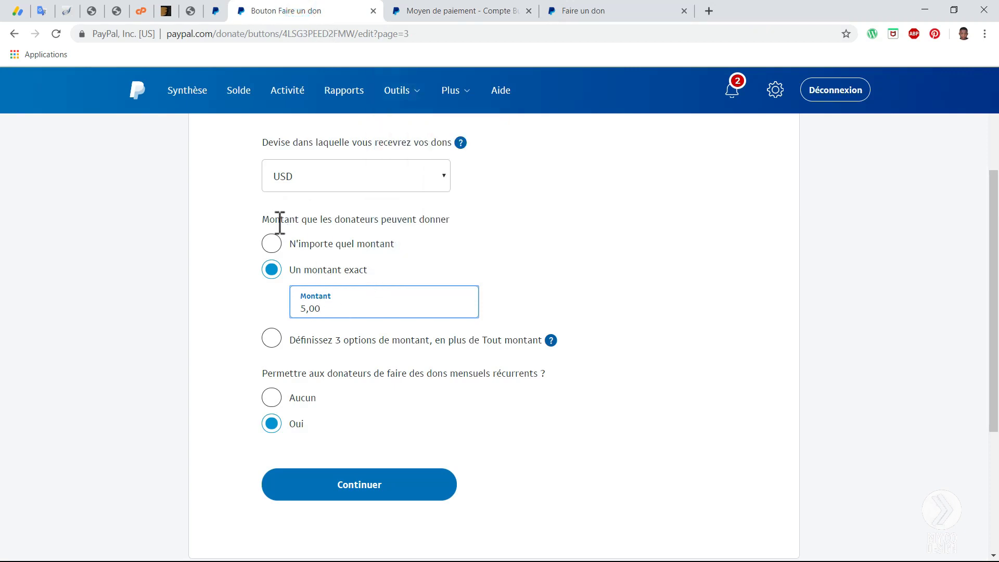
click(273, 243)
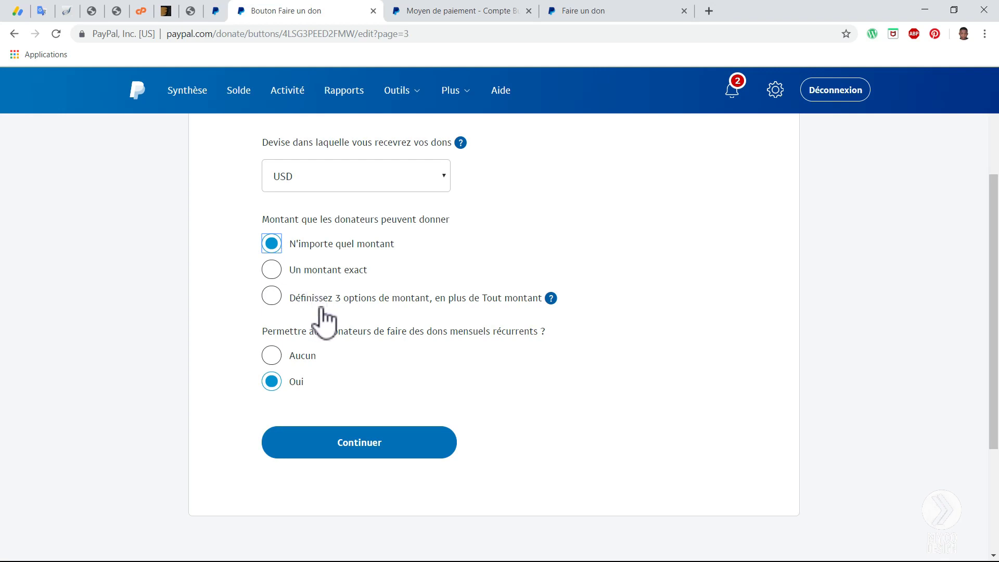
- Offer donors three preset amounts of 50,00, 100,00 and 200,00 in addition to any amount
click(272, 297)
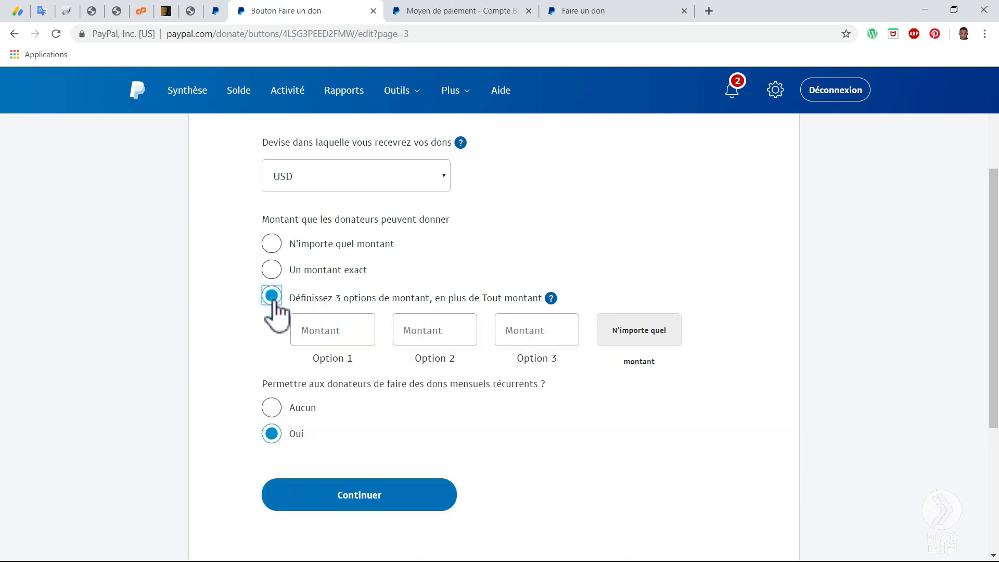
text(0,05)
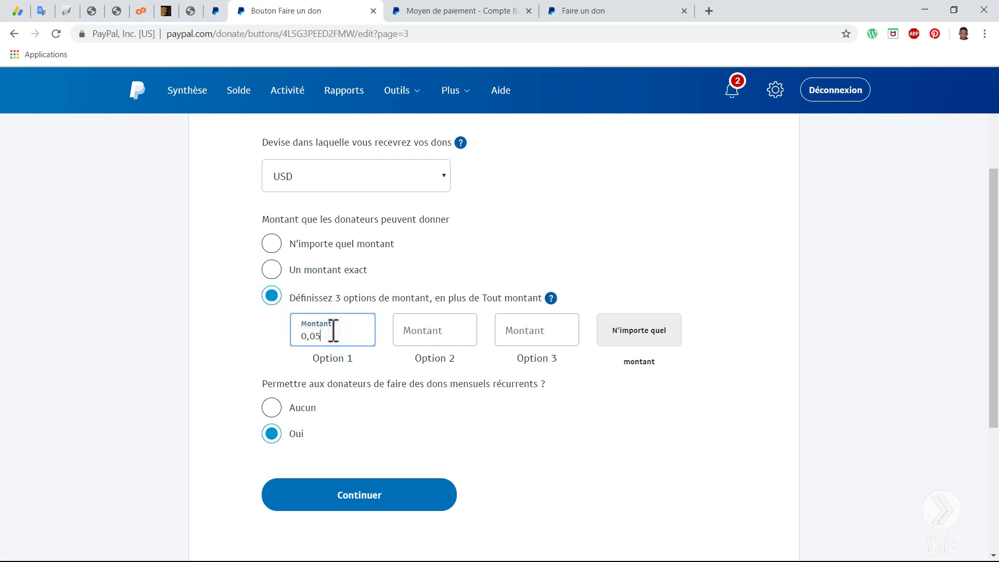
text(000)
click(400, 335)
text(100,00)
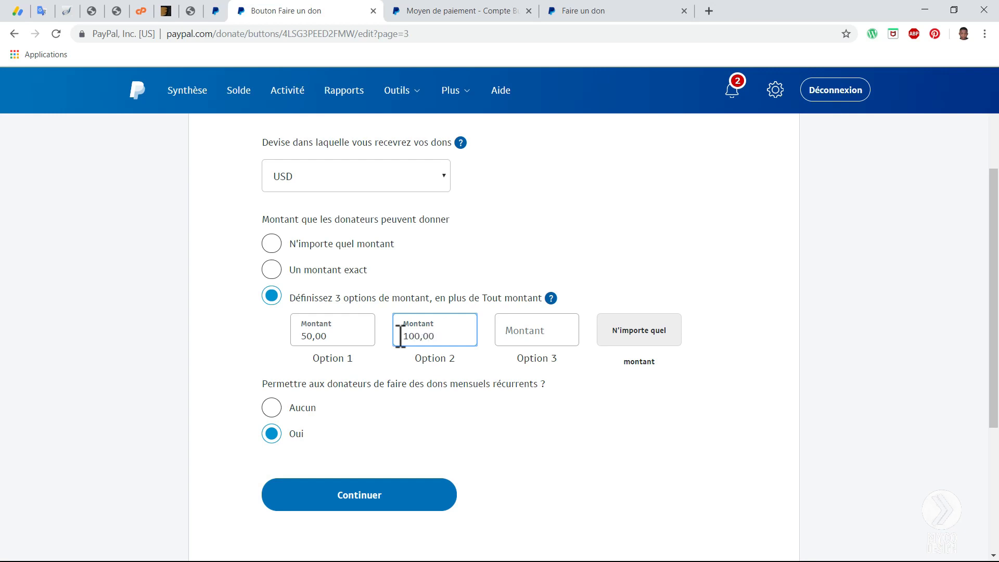
click(518, 326)
text(200,00)
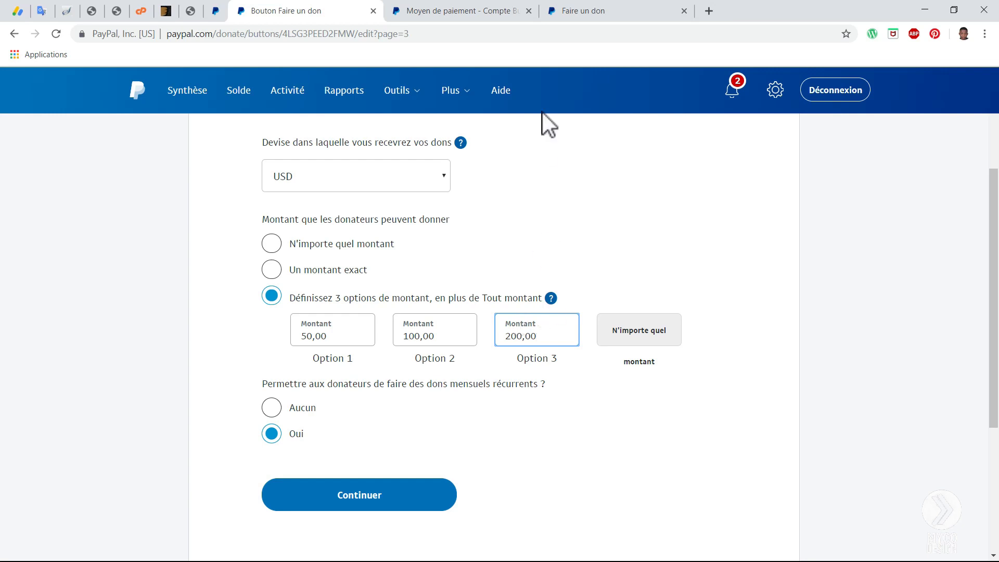
- Look at the live donation page's amount and monthly donation option, and return to the donation amounts setup
click(445, 11)
click(604, 7)
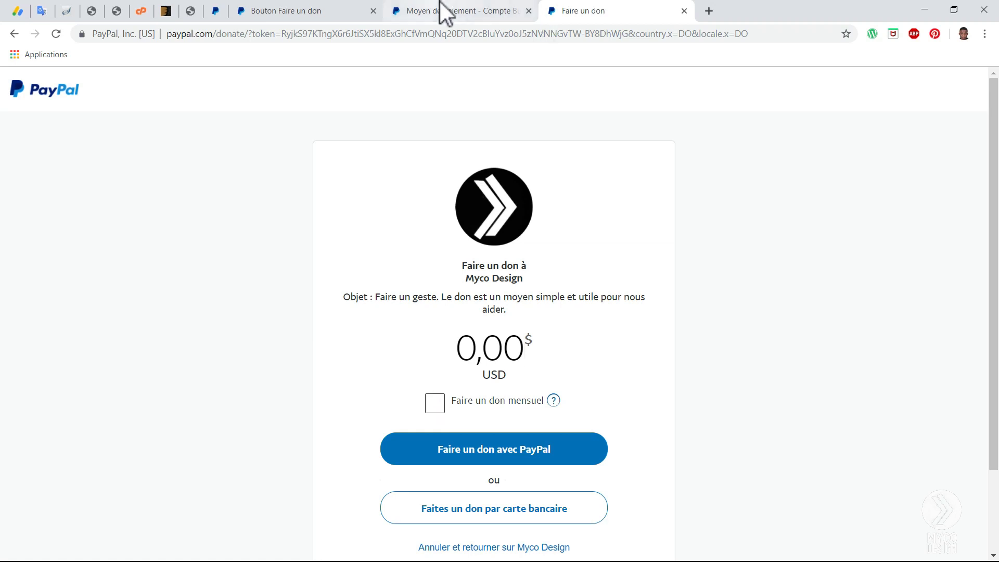
click(291, 11)
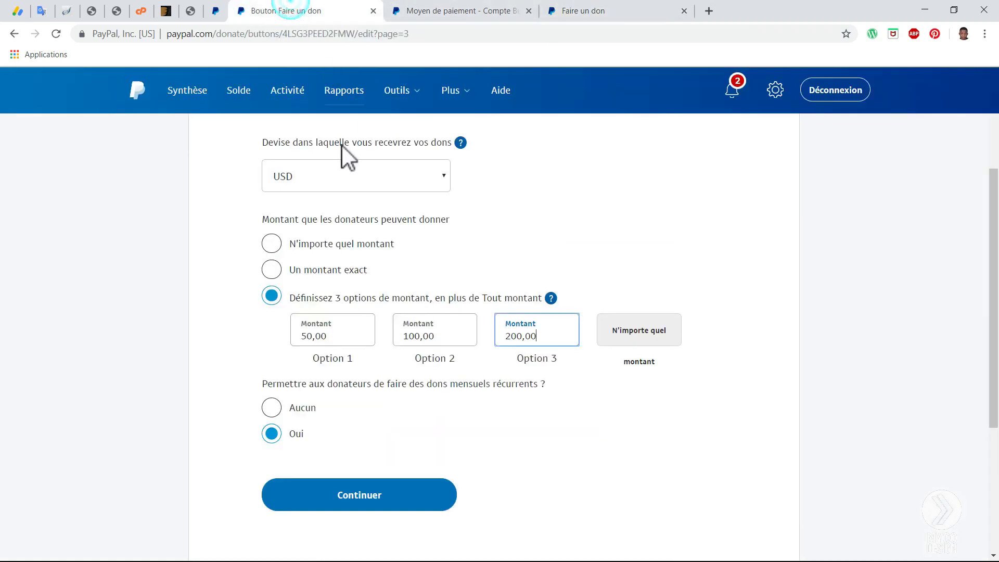
- Set the donation amount back to "N'importe quel montant" and open the donor information options in the optional settings
click(275, 243)
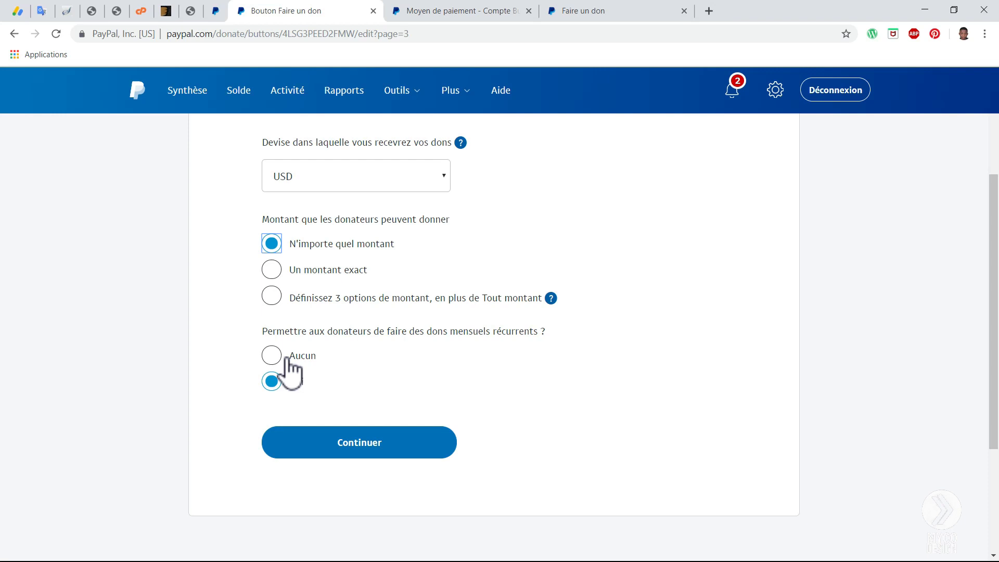
click(366, 443)
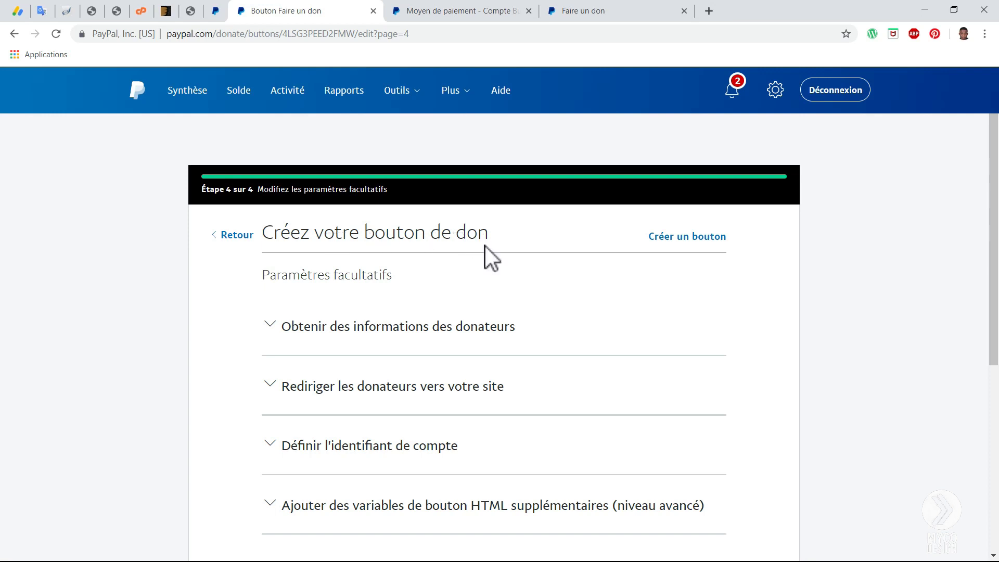
click(348, 343)
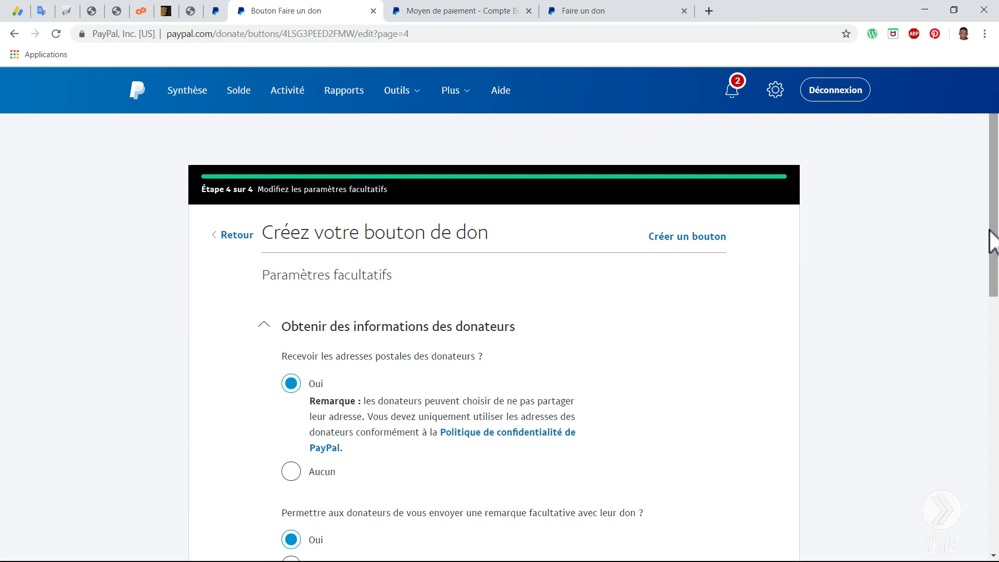
drag(989, 255, 989, 367)
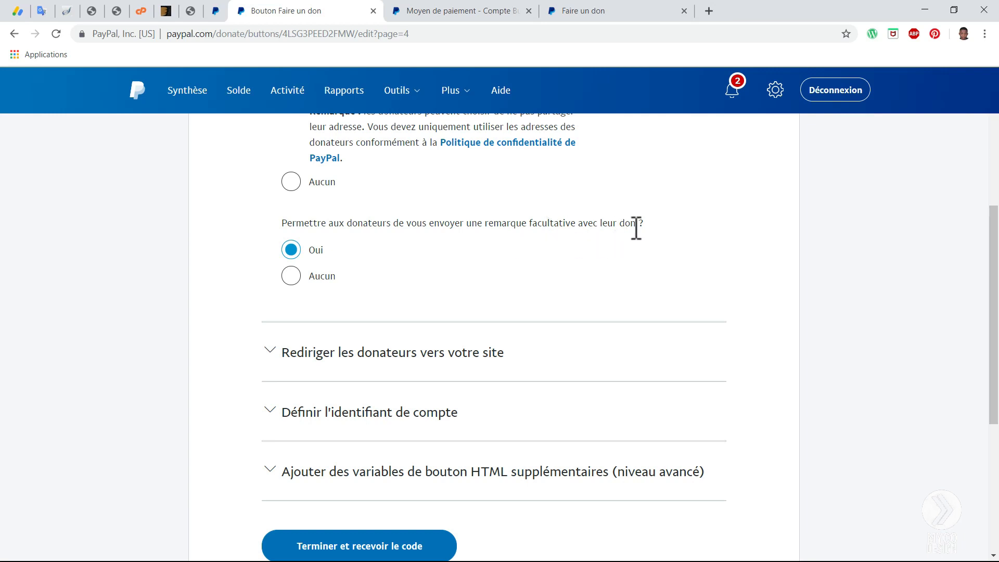
- Examine the redirect URLs used when donors cancel or complete a donation
click(415, 353)
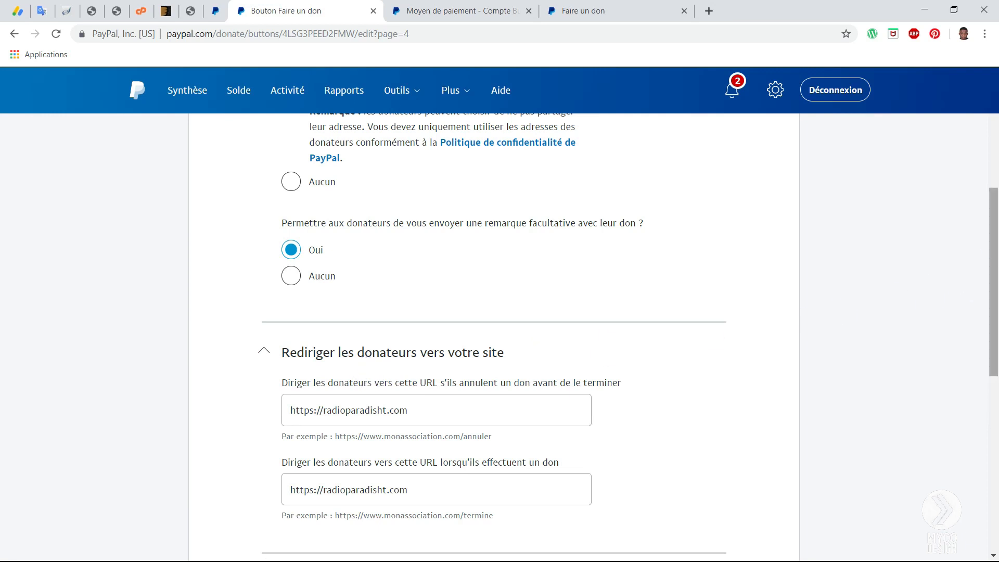
scroll(993, 281, down, 2)
click(354, 297)
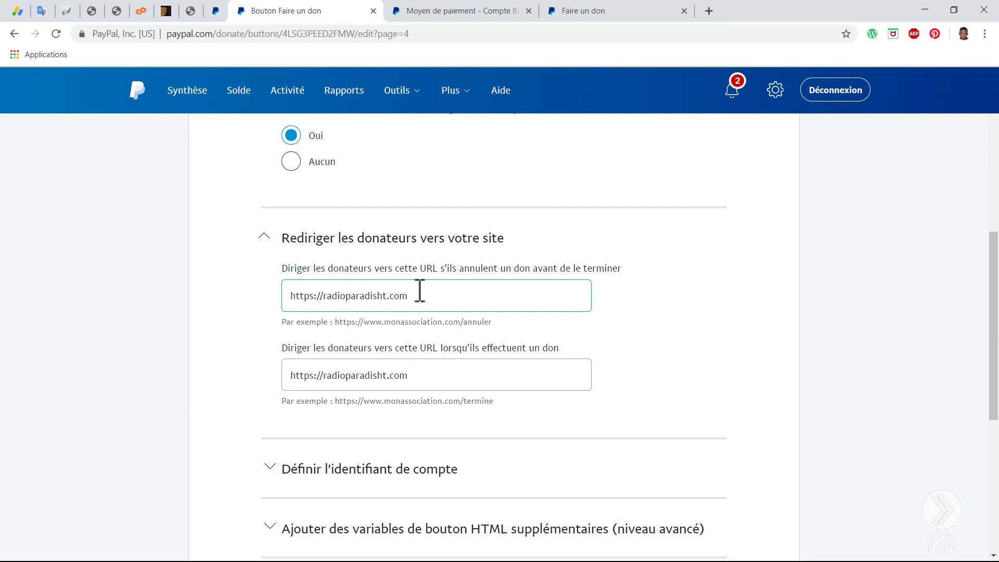
click(434, 316)
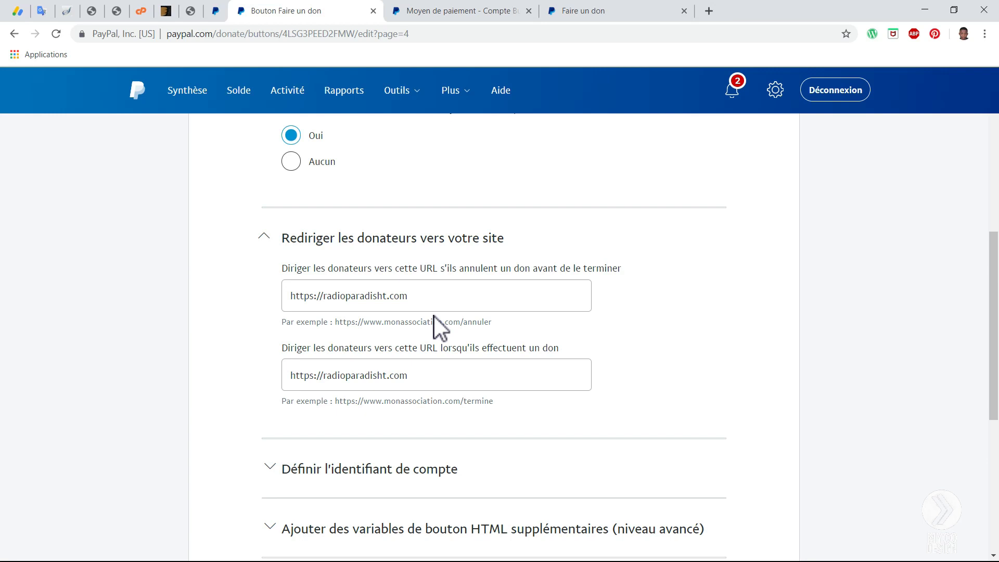
click(438, 296)
click(462, 319)
drag(992, 232, 990, 293)
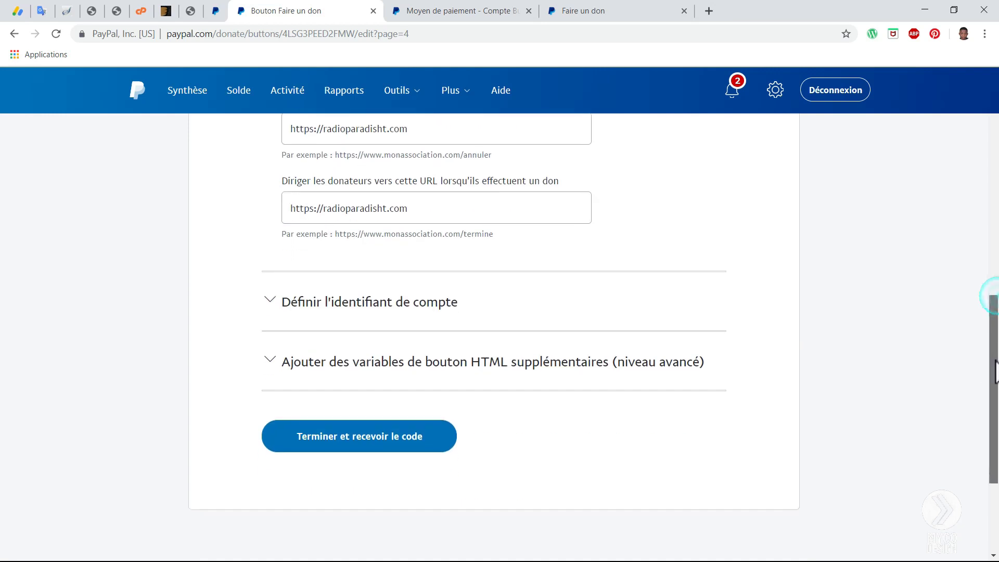
- Examine the account identifier choices and the section for additional HTML button variables
click(377, 311)
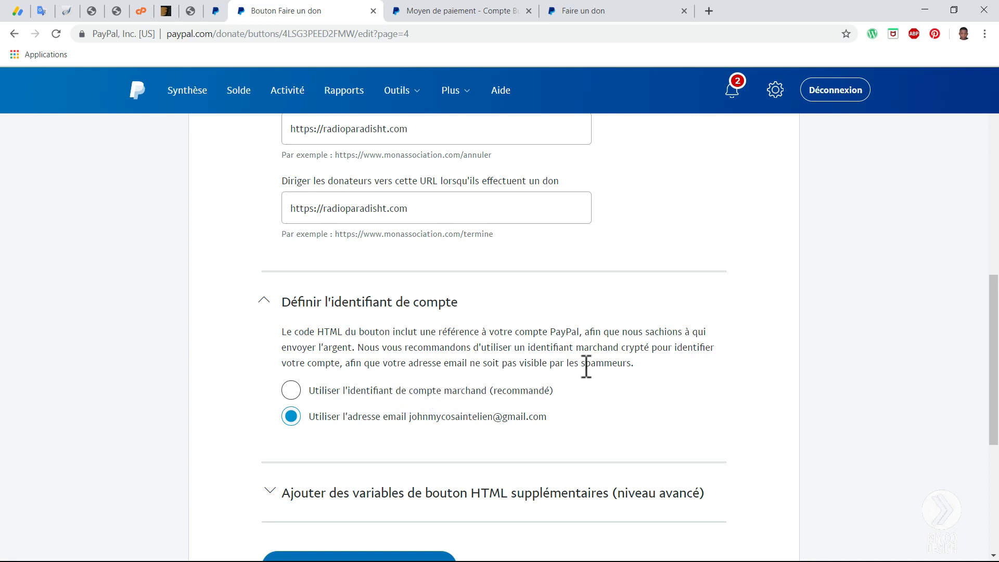
scroll(500, 338, down, 3)
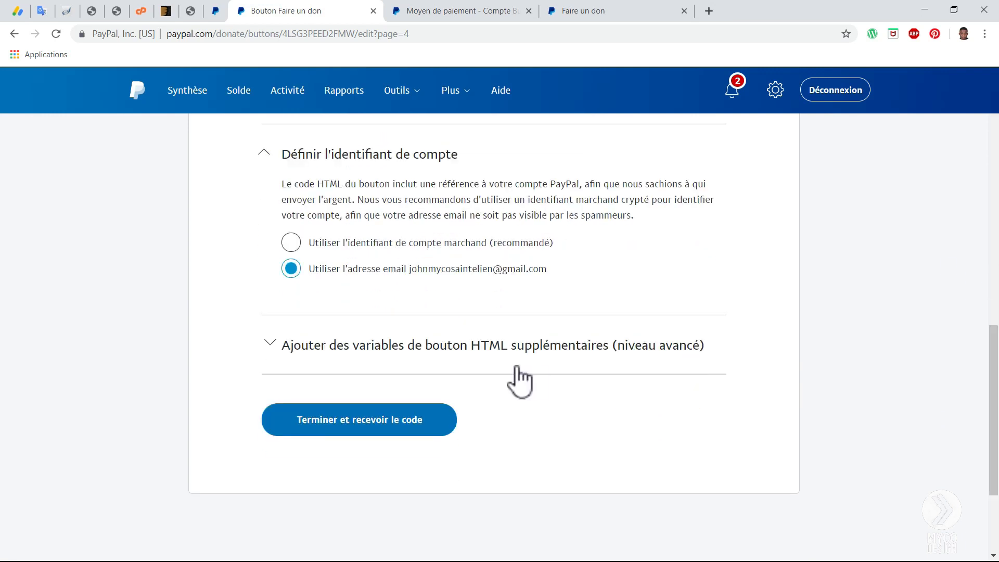
click(417, 348)
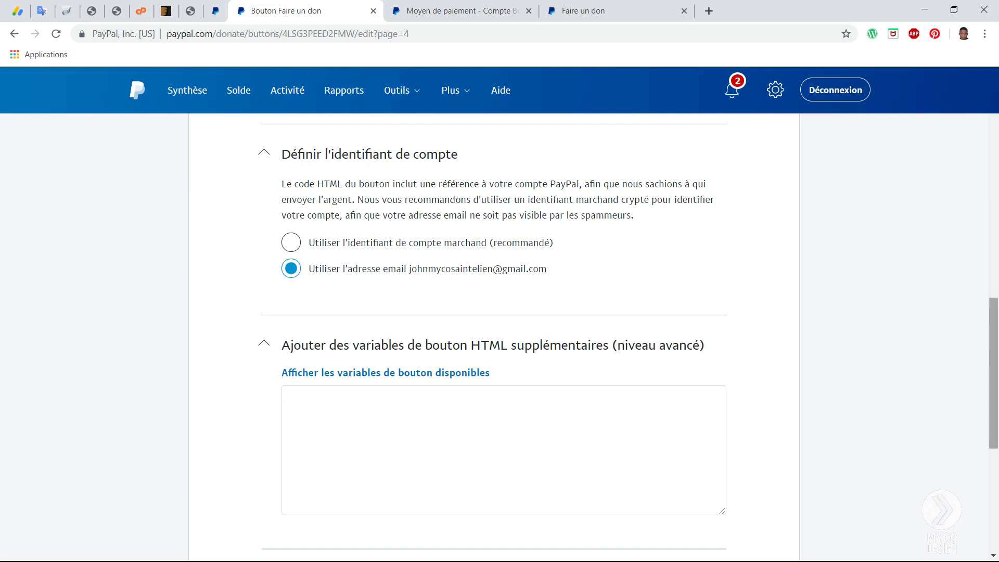
drag(992, 332, 988, 424)
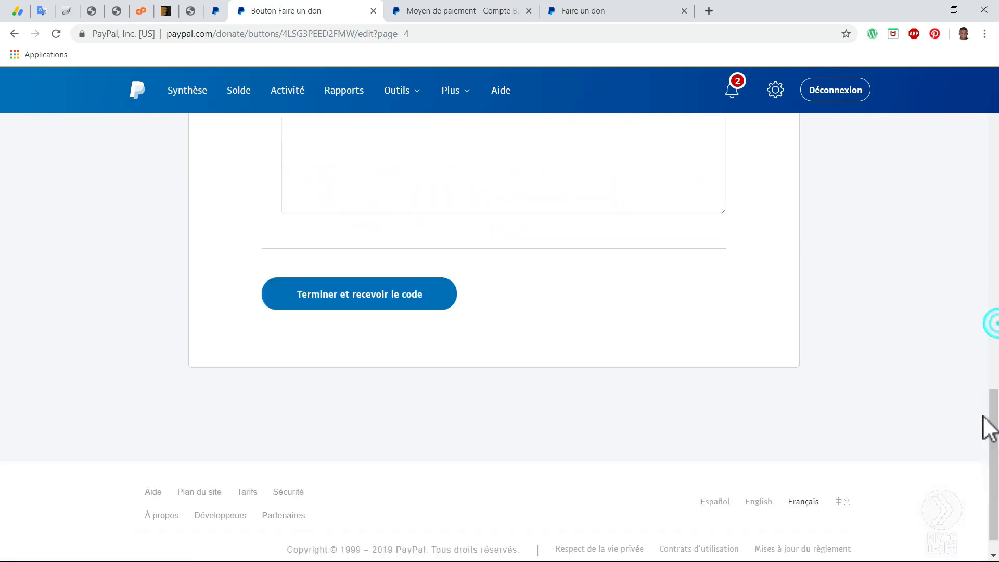
- Try to finish the donation button and receive its code, and sign back in to the account with the saved credentials
click(373, 307)
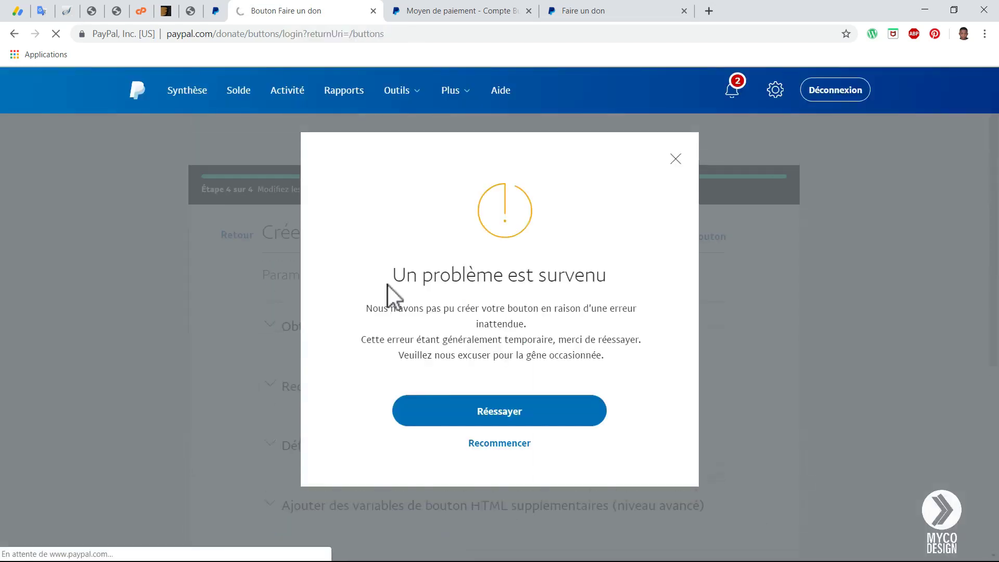
click(549, 404)
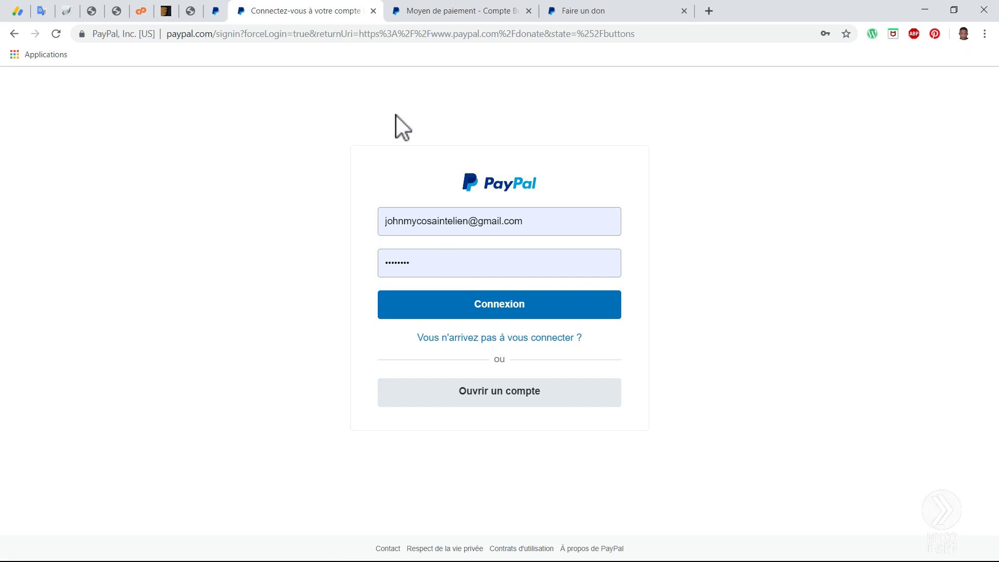
click(474, 307)
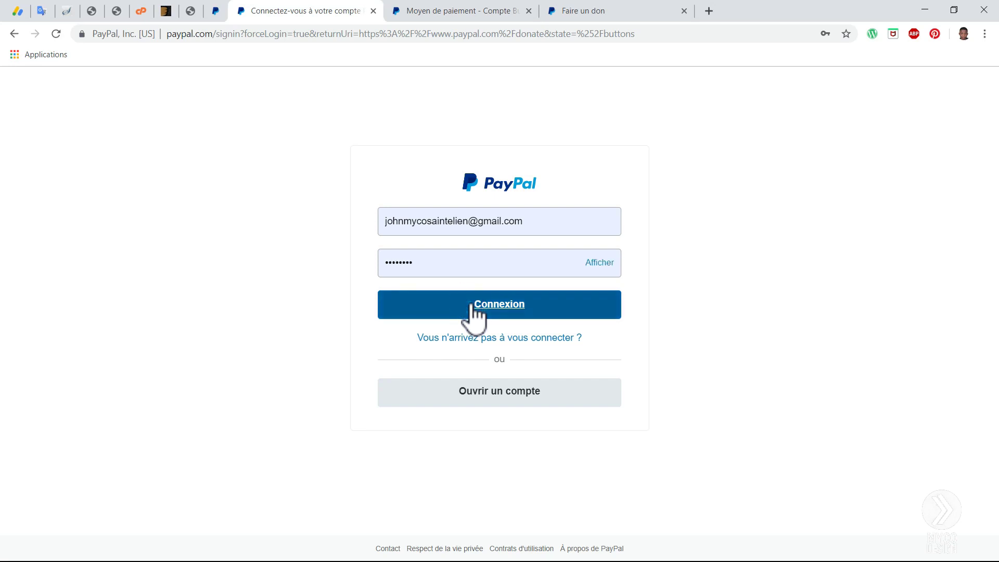
click(474, 307)
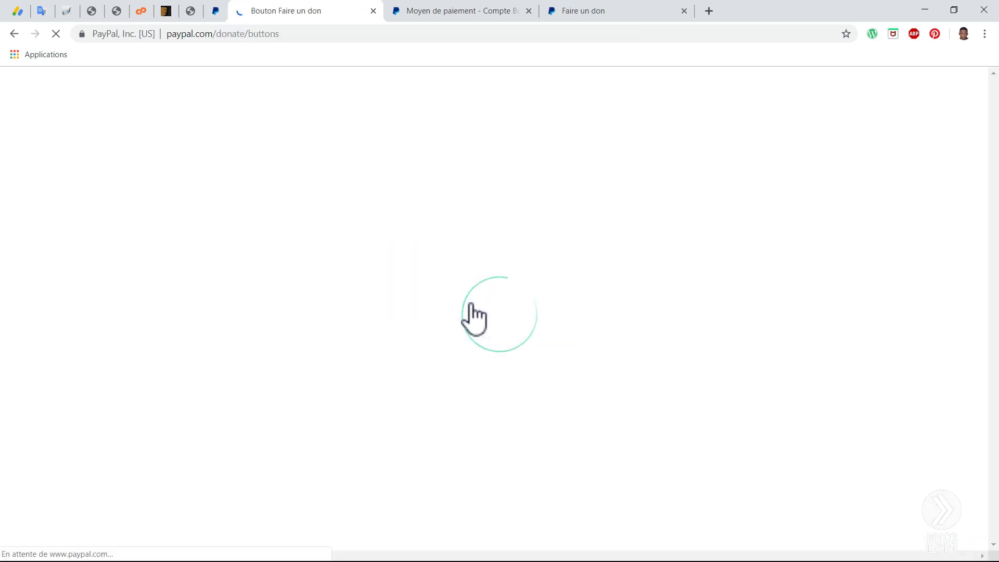
- Display the code of the donation button from the saved PayPal buttons and select its entire HTML code
mouse_move(995, 177)
mouse_down()
mouse_move(976, 287)
mouse_move(996, 214)
mouse_move(992, 169)
mouse_up()
mouse_move(436, 98)
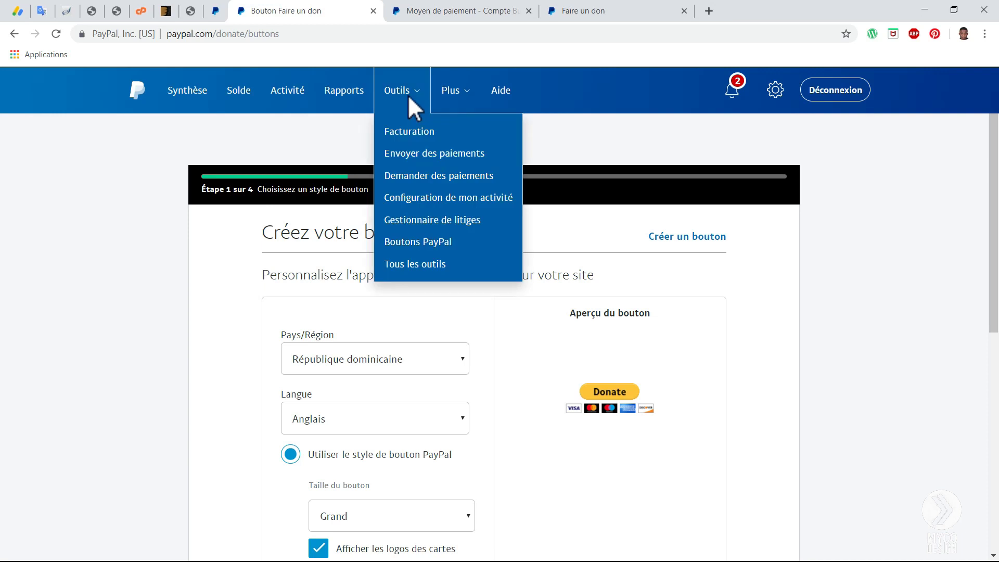
click(425, 247)
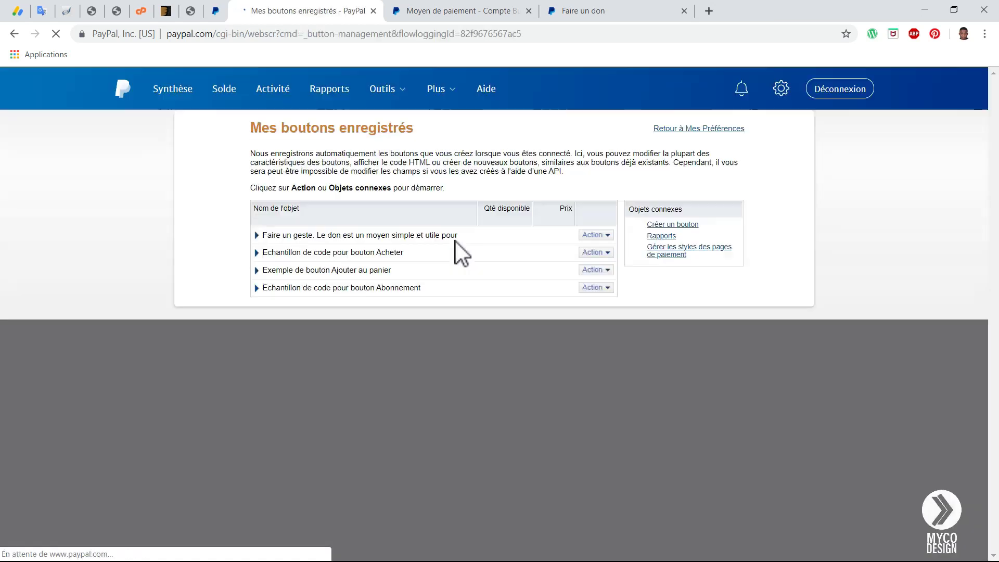
click(608, 235)
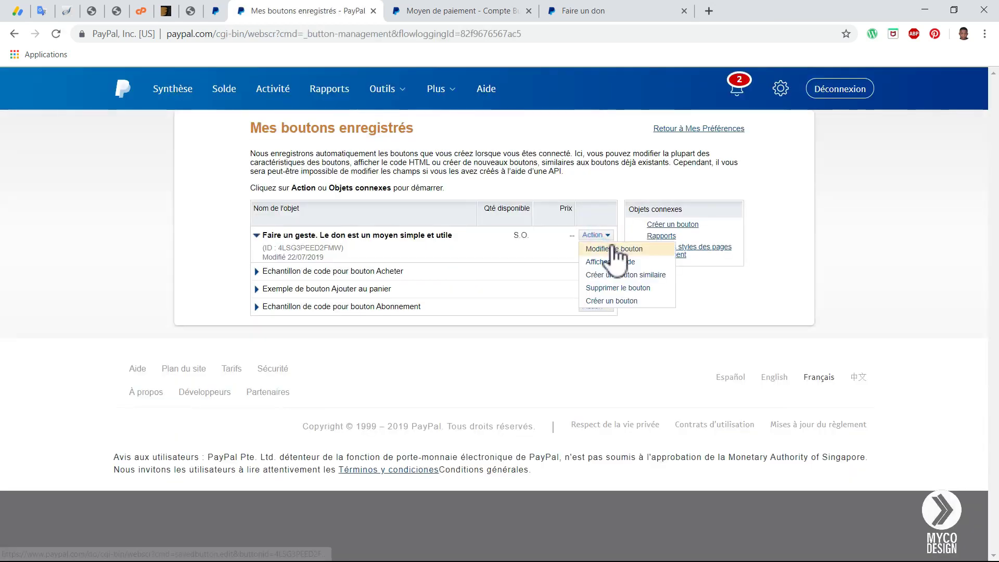
click(613, 262)
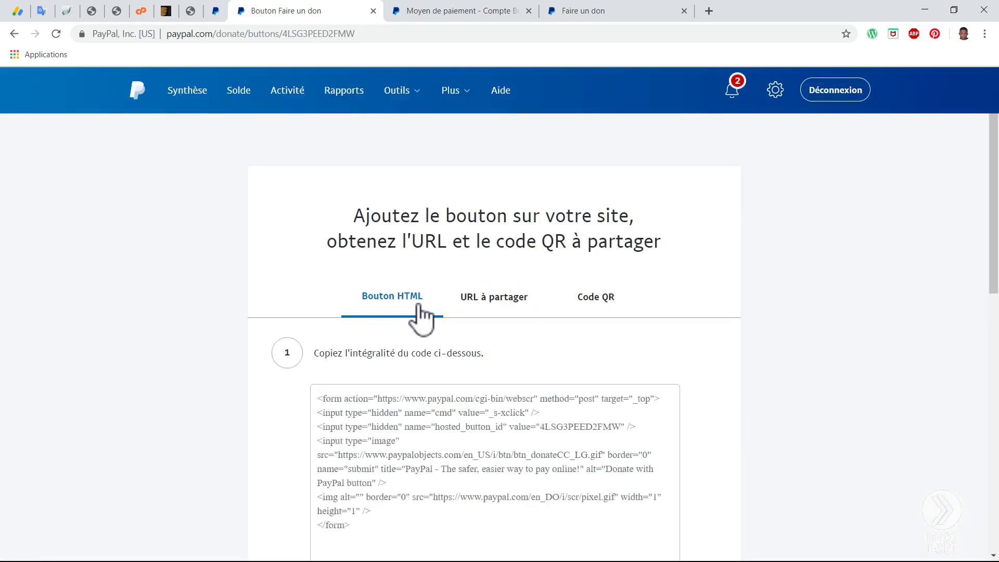
scroll(765, 339, down, 1)
drag(392, 464, 319, 317)
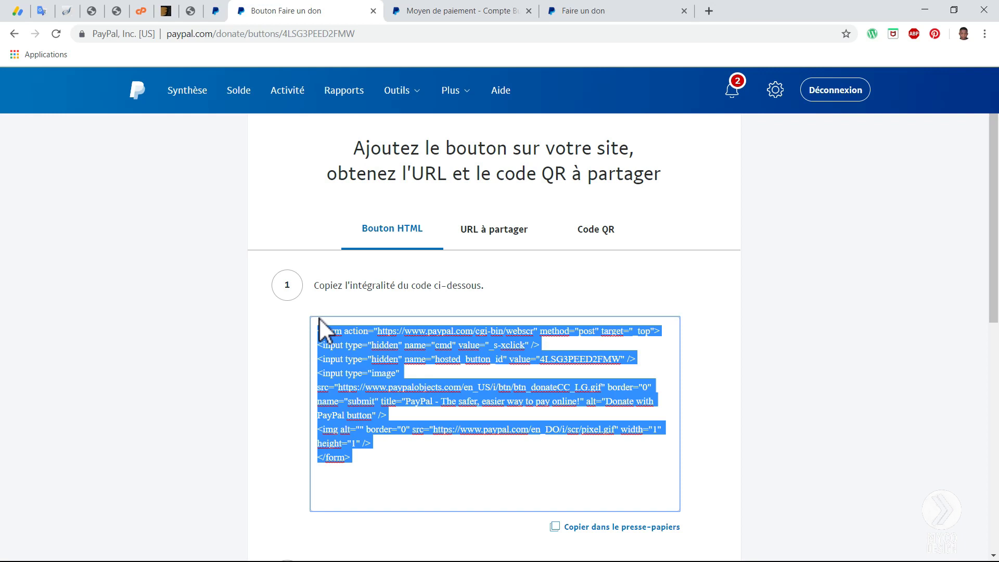
- Copy the donation button's shareable URL
click(503, 237)
click(566, 348)
drag(568, 351, 314, 327)
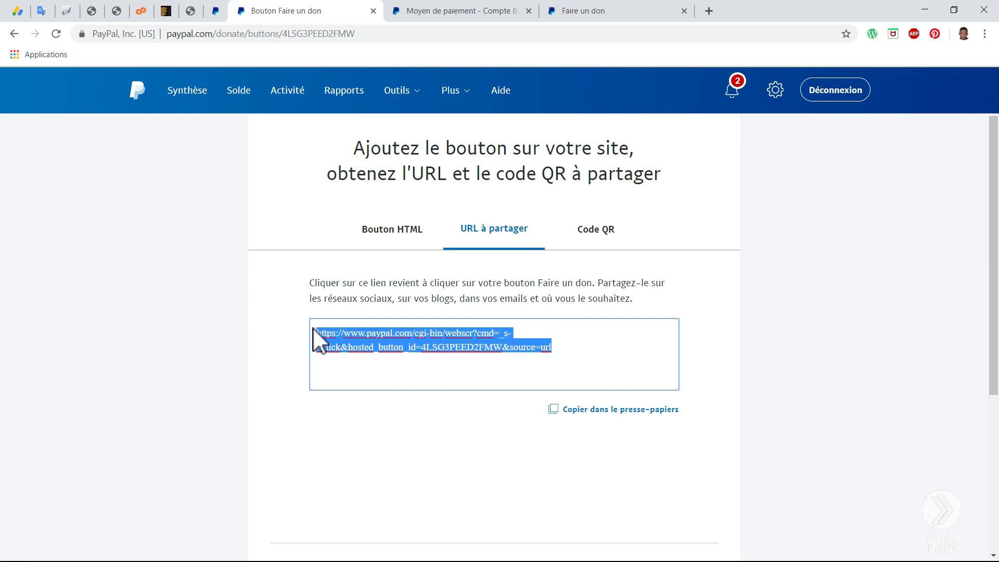
right_click(467, 338)
click(494, 379)
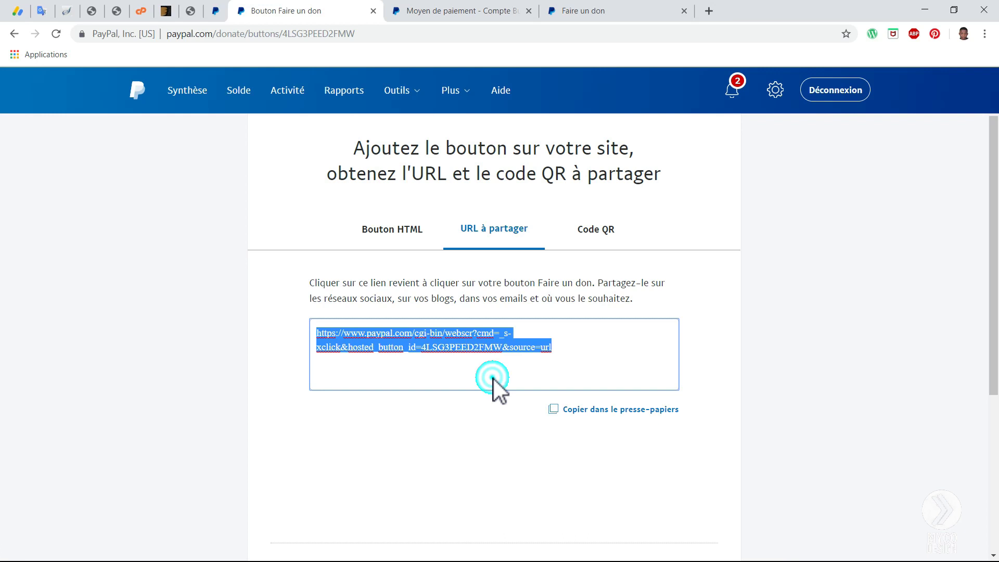
- Open the copied donation URL in a new browser tab
click(710, 15)
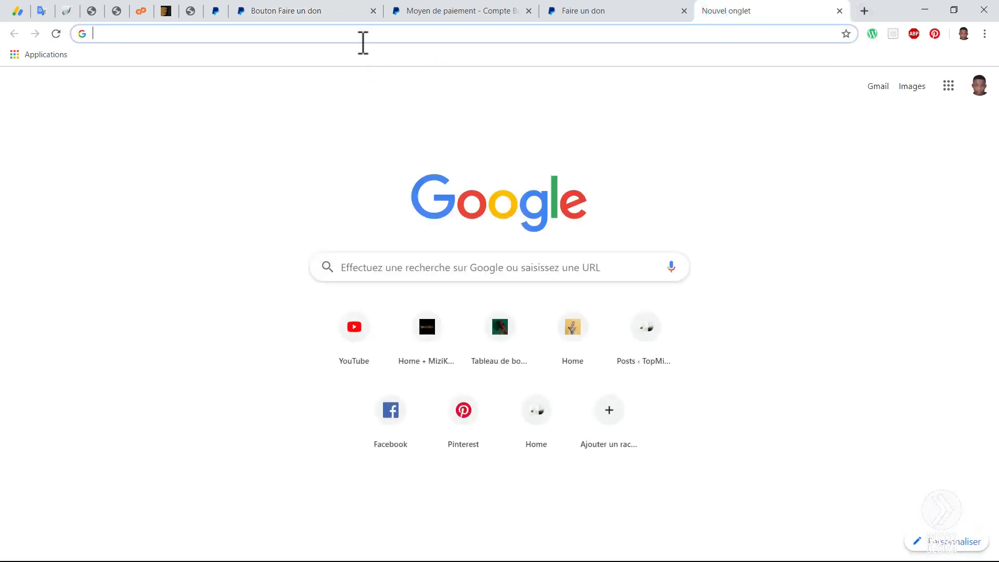
right_click(364, 42)
click(409, 127)
key(Return)
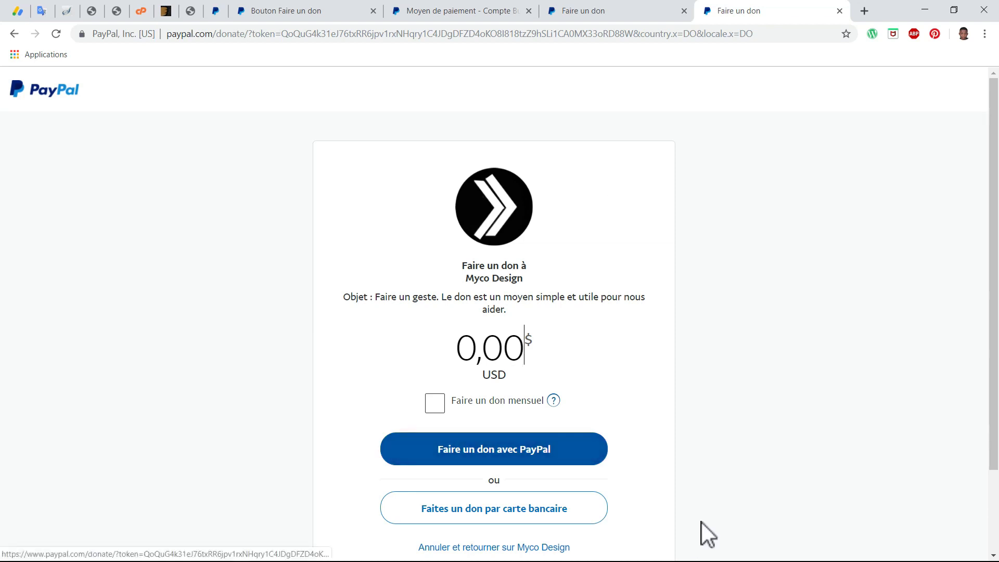
key(super)
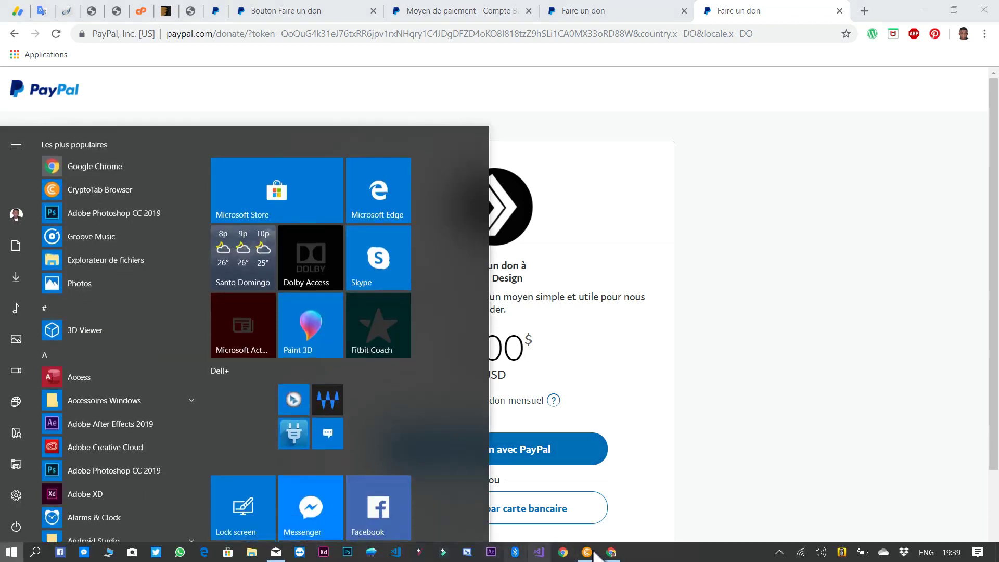
mouse_move(594, 552)
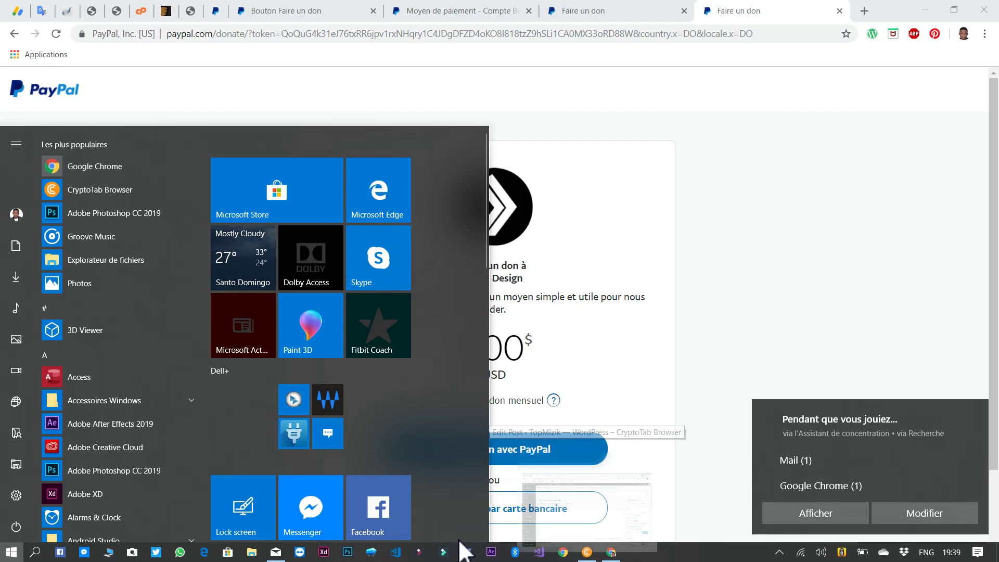
click(429, 554)
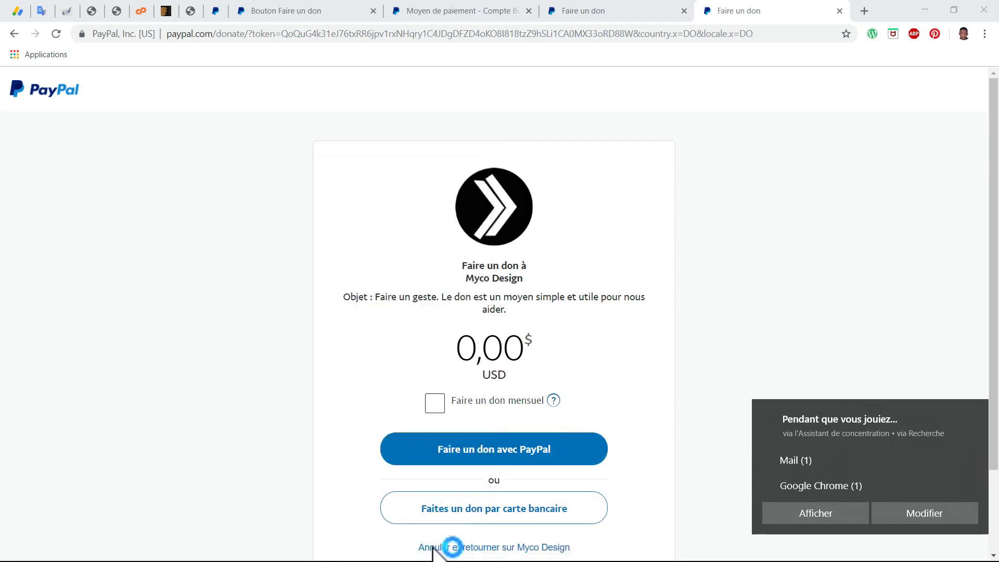